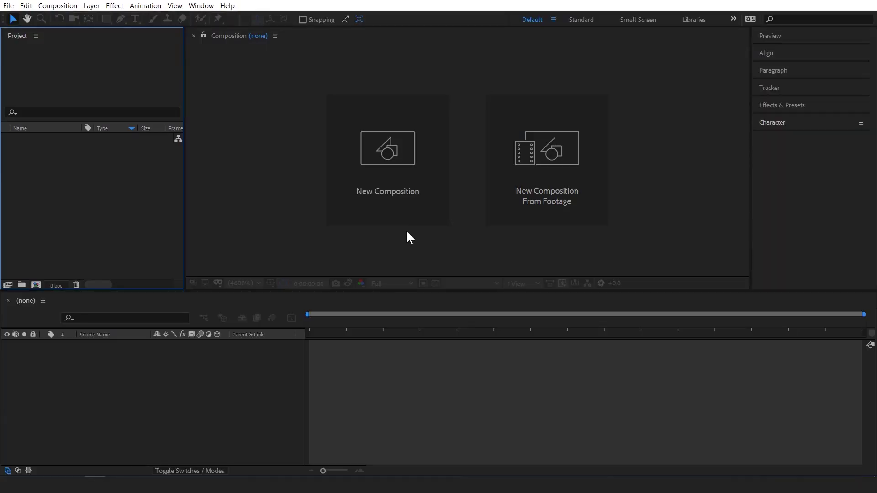
Step: Create Comp 1 at 1920×1080, 30 fps, with a five-second duration
{"action": "left_click", "coordinate": [386, 181]}
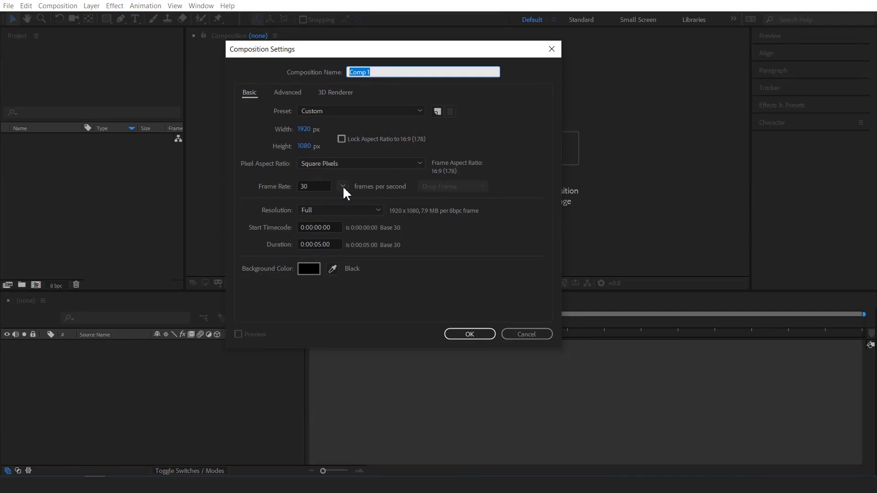
{"action": "left_click", "coordinate": [334, 247]}
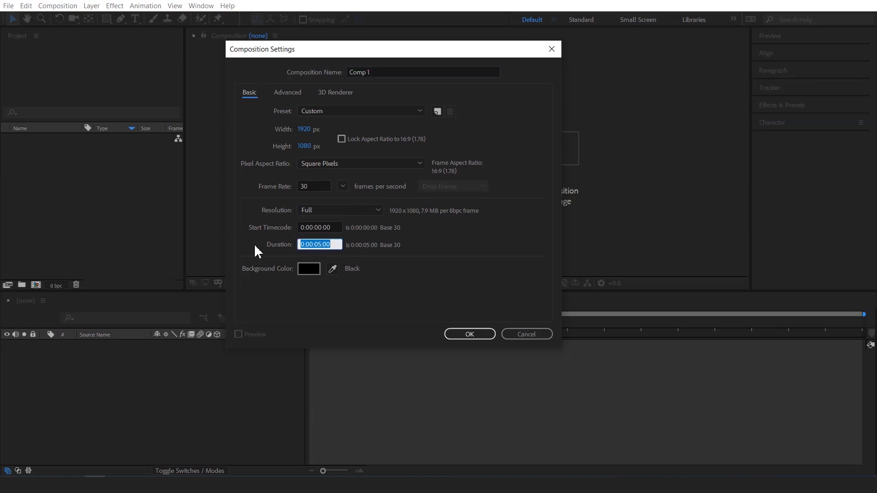
{"action": "type", "text": "05."}
{"action": "left_click", "coordinate": [474, 336]}
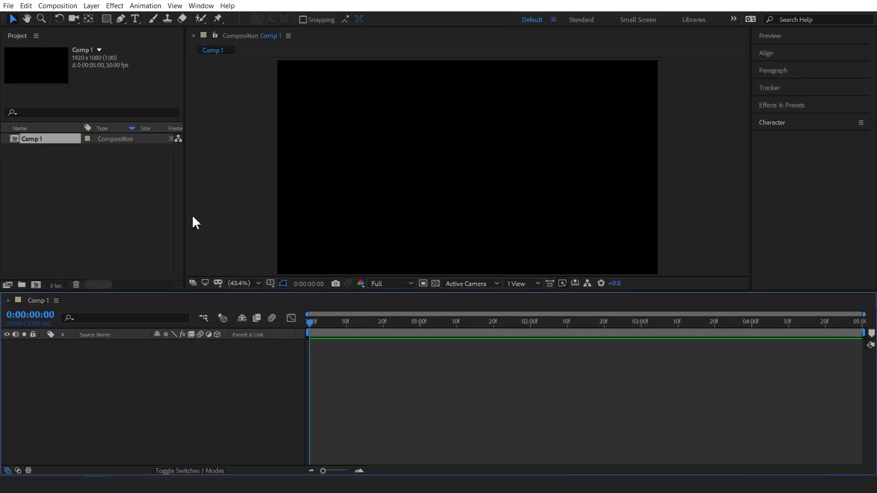
Step: Import the sunset silhouette JPG from Downloads into the project using the JPEG format
{"action": "left_click", "coordinate": [36, 180]}
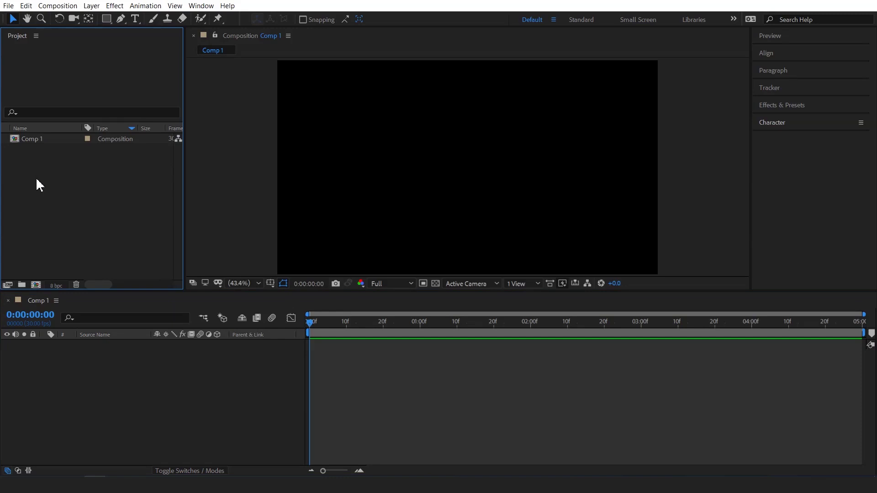
{"action": "double_click", "coordinate": [39, 176]}
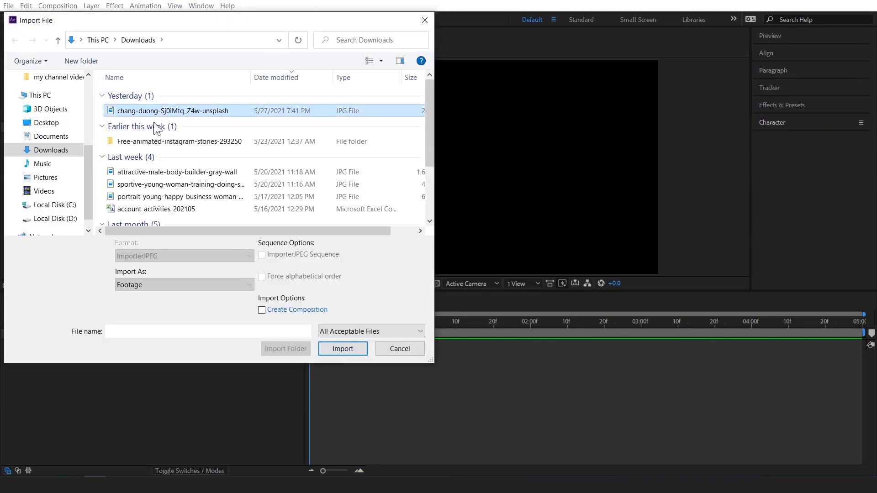
{"action": "left_click", "coordinate": [365, 331]}
{"action": "left_click", "coordinate": [348, 319]}
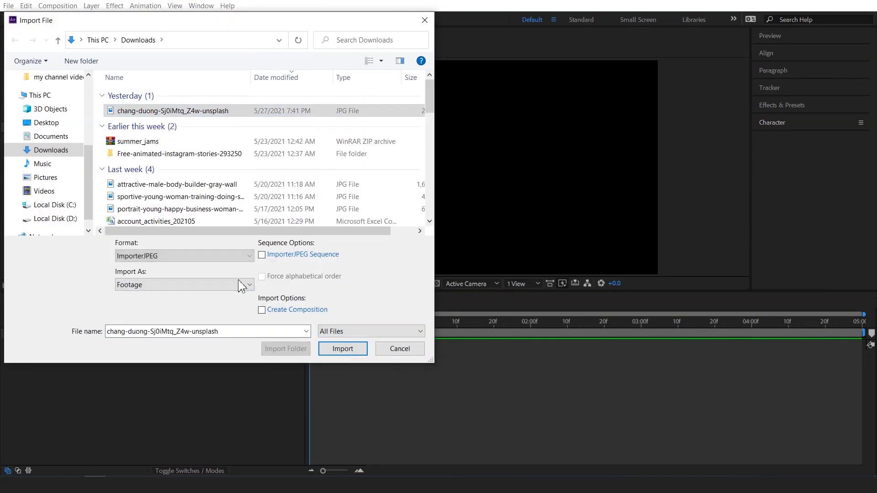
{"action": "left_click", "coordinate": [203, 257]}
{"action": "left_click", "coordinate": [138, 60]}
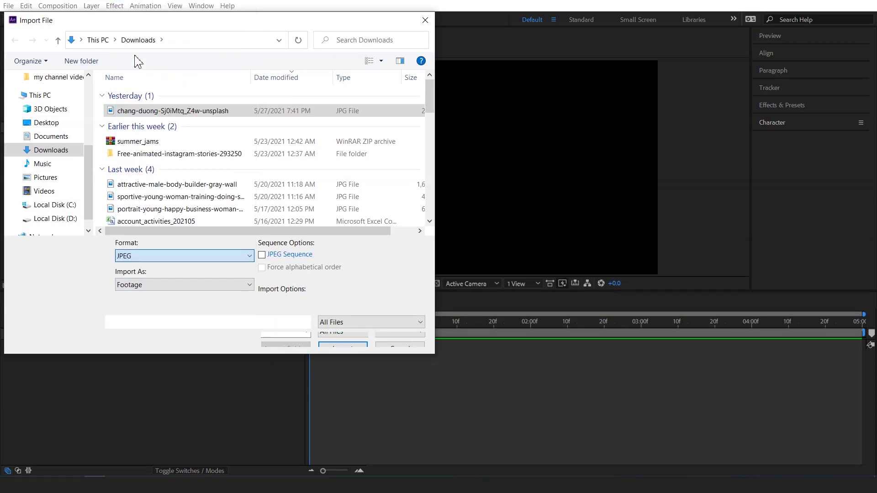
{"action": "left_click", "coordinate": [344, 341]}
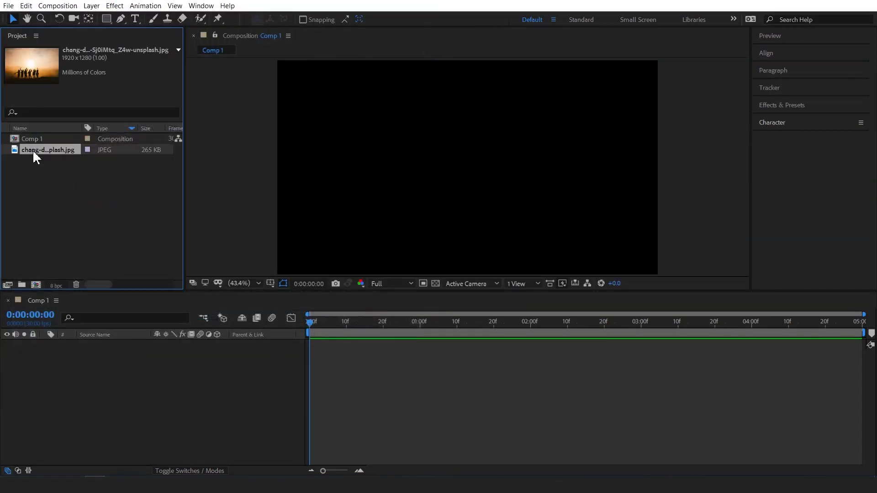
Step: Add the sunset photo to Comp 1, then scale it up and shift it up-left
{"action": "left_click_drag", "start_coordinate": [33, 152], "coordinate": [54, 355]}
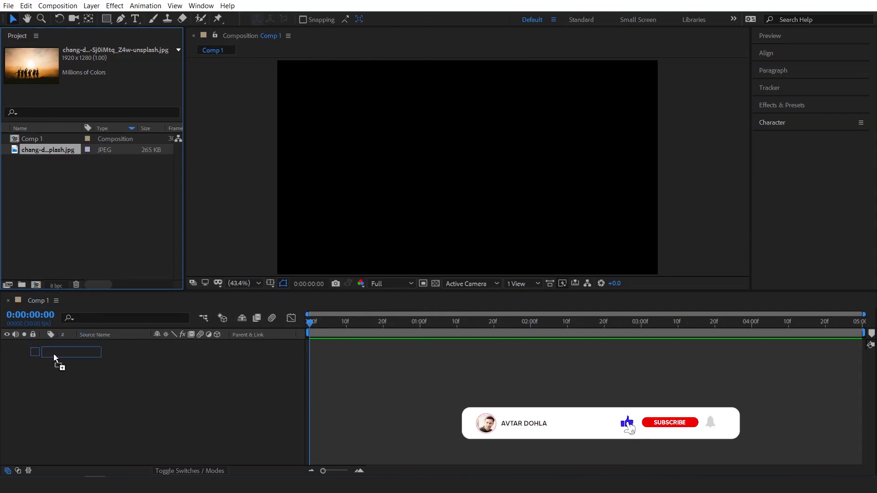
{"action": "left_click_drag", "start_coordinate": [54, 354], "coordinate": [54, 353]}
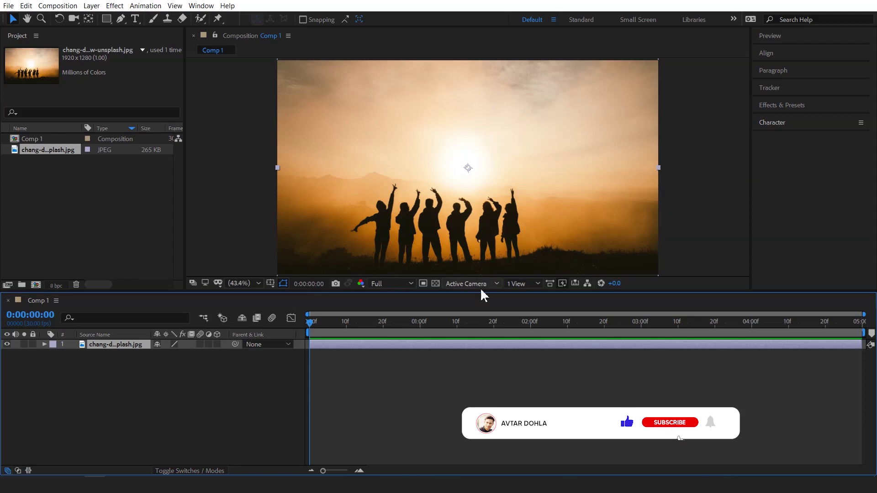
{"action": "key", "text": "comma"}
{"action": "key", "text": "comma"}
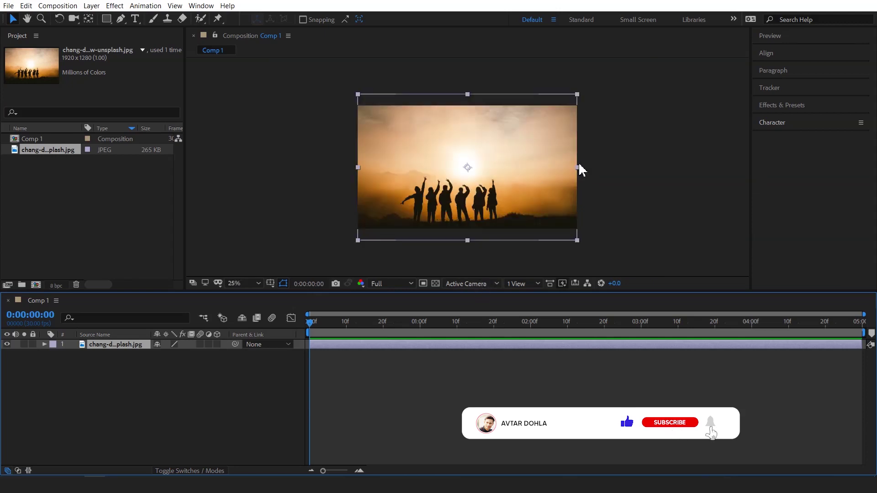
{"action": "left_click_drag", "start_coordinate": [577, 167], "coordinate": [664, 186]}
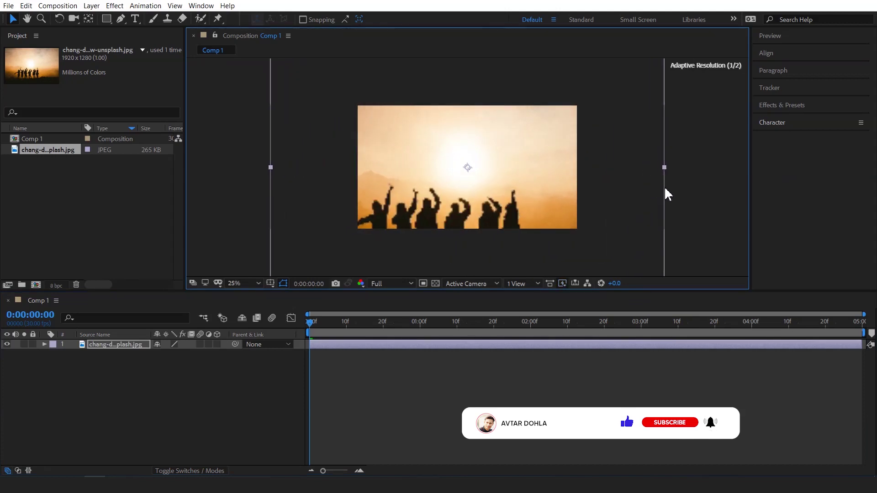
{"action": "left_click_drag", "start_coordinate": [544, 188], "coordinate": [476, 144]}
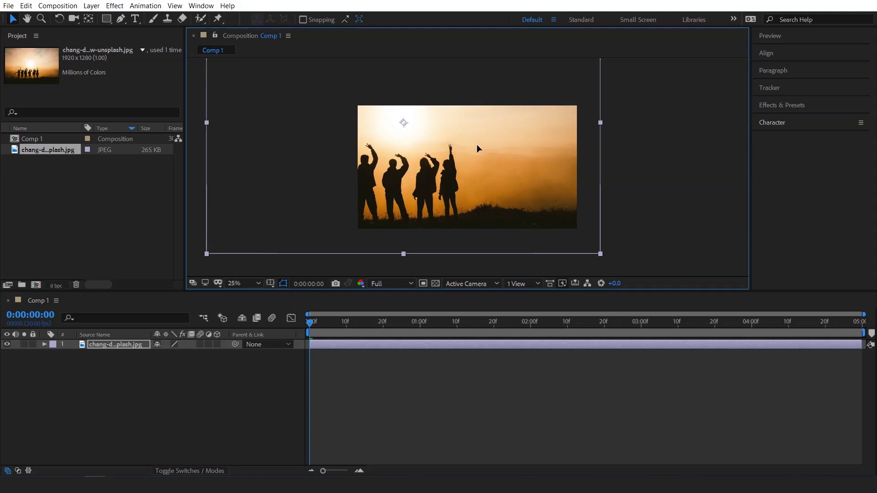
Step: Set the viewer zoom to Fit and nudge the photo slightly left
{"action": "left_click", "coordinate": [634, 168]}
{"action": "key", "text": "period"}
{"action": "key", "text": "period"}
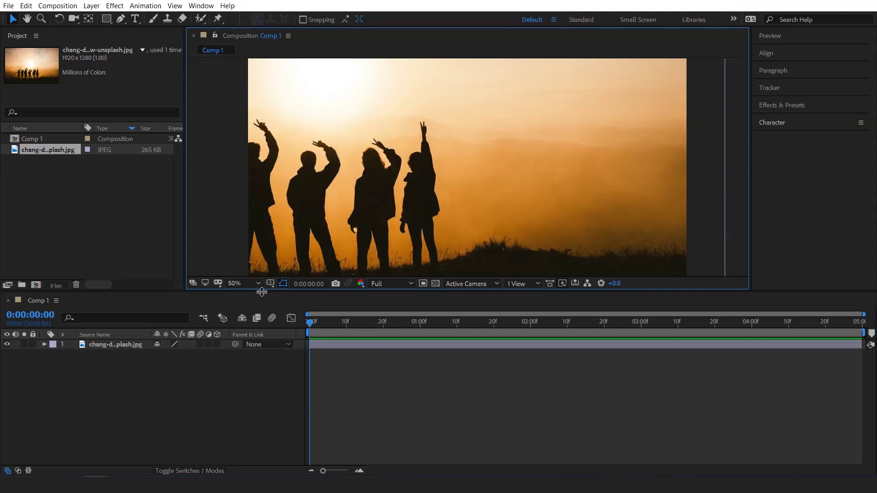
{"action": "left_click", "coordinate": [257, 283]}
{"action": "left_click", "coordinate": [244, 83]}
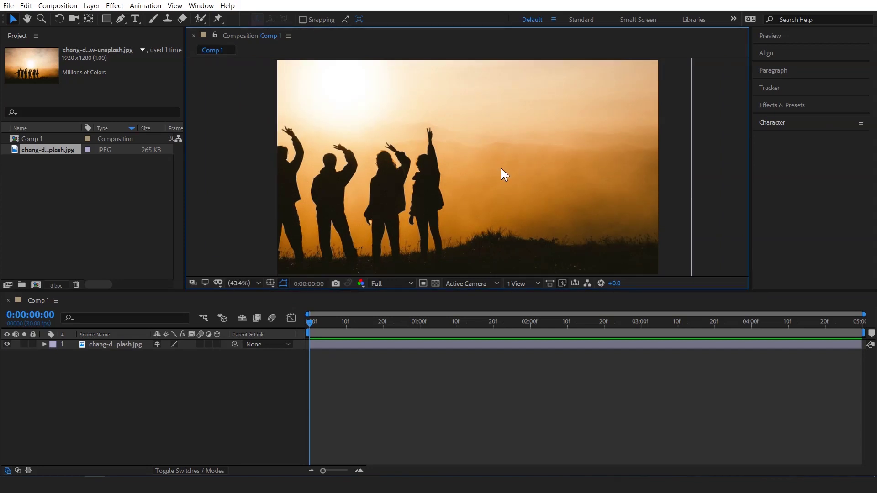
{"action": "left_click_drag", "start_coordinate": [467, 172], "coordinate": [463, 172]}
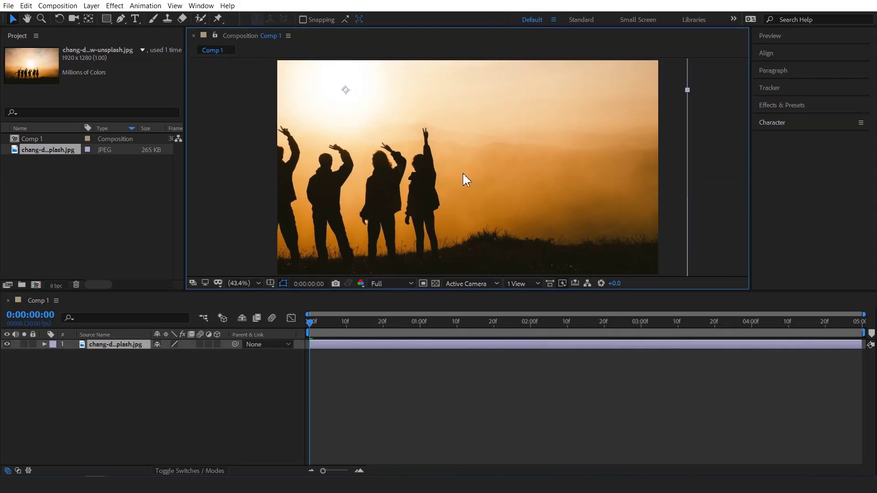
{"action": "left_click", "coordinate": [125, 416]}
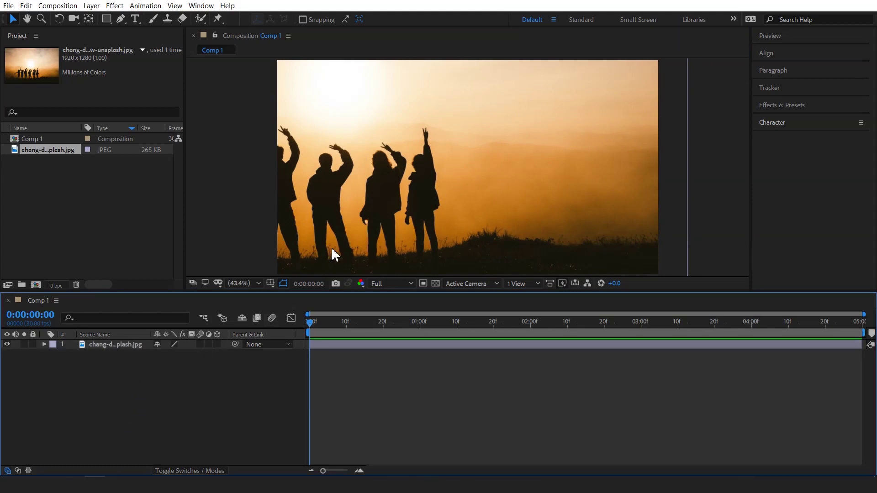
{"action": "left_click", "coordinate": [135, 20]}
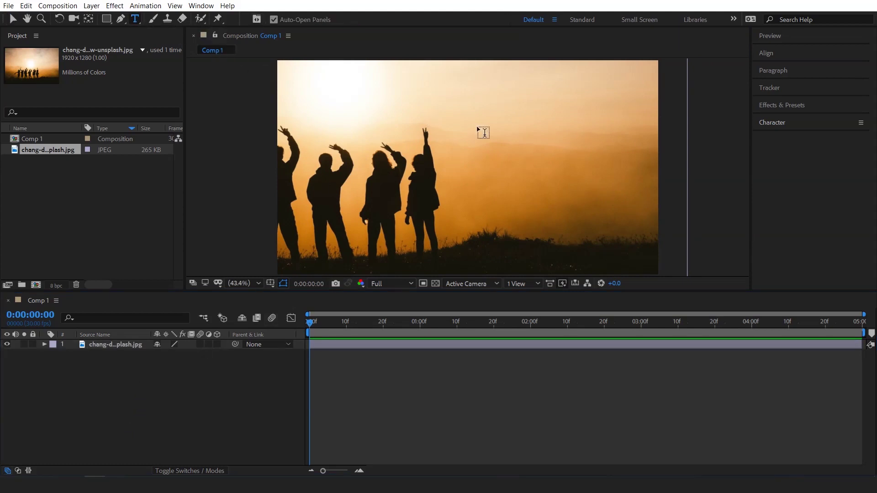
Step: Add a text layer reading 'After' in the sky area
{"action": "left_click", "coordinate": [501, 127]}
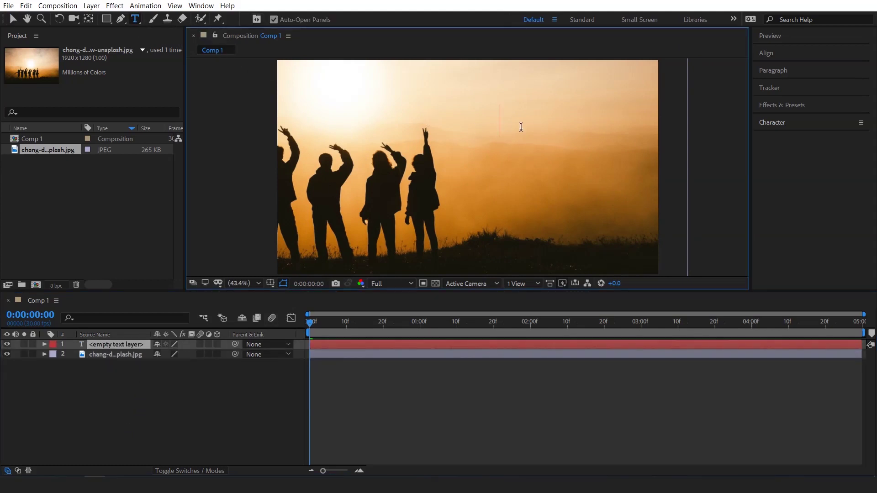
{"action": "type", "text": "After"}
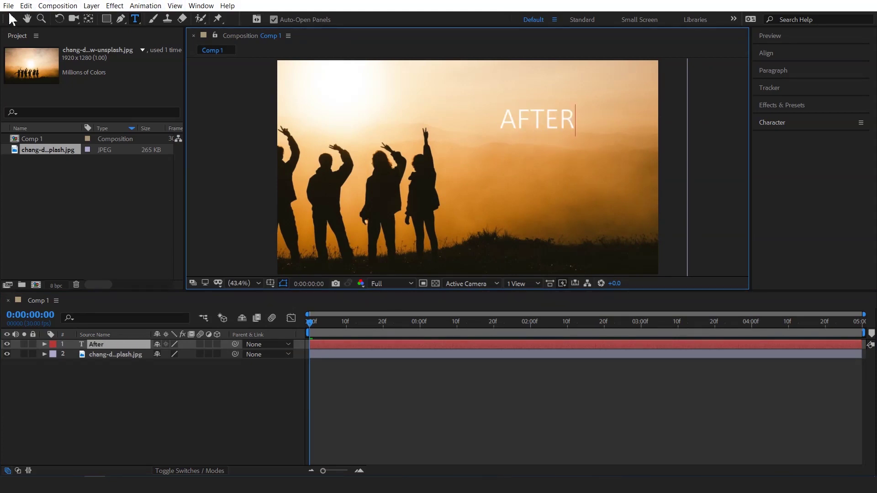
{"action": "left_click", "coordinate": [11, 20]}
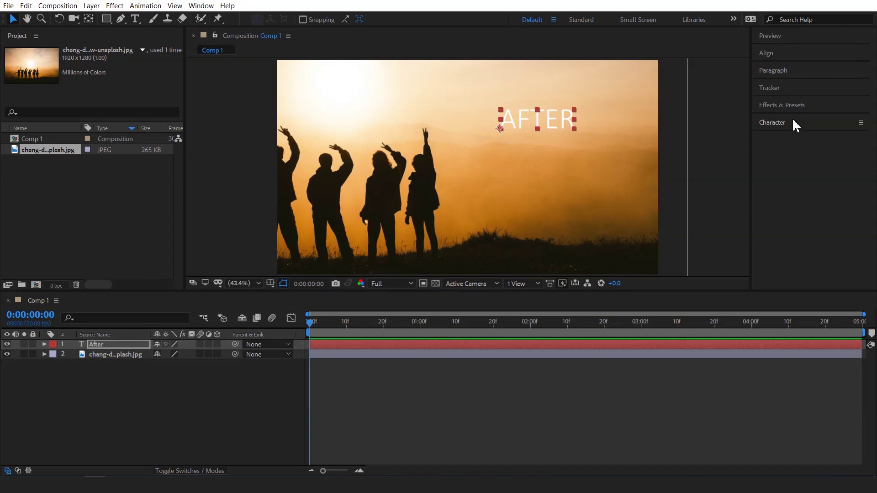
Step: Style 'After' as white Roboto Condensed Bold, 150 px, with All Caps off
{"action": "left_click", "coordinate": [811, 127]}
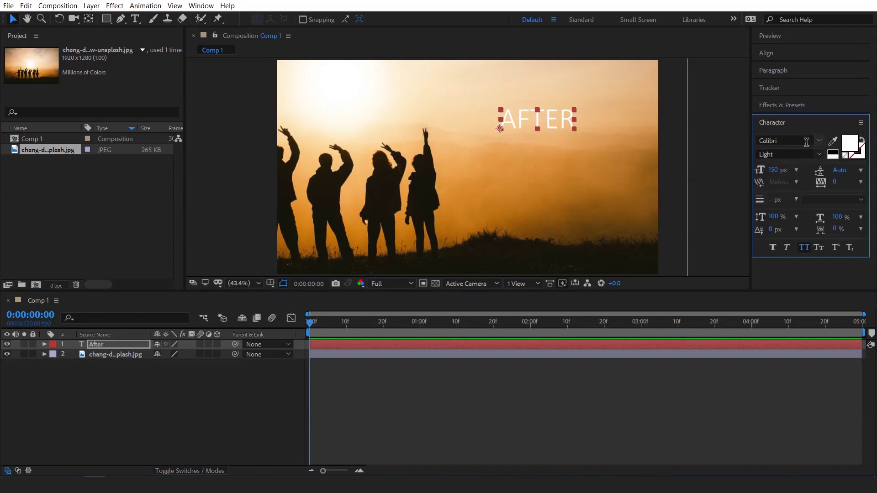
{"action": "left_click", "coordinate": [801, 139]}
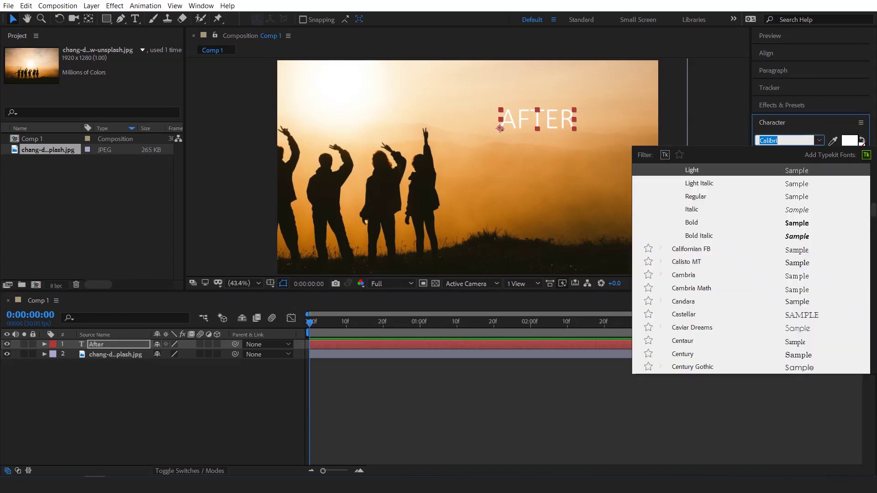
{"action": "type", "text": "rob"}
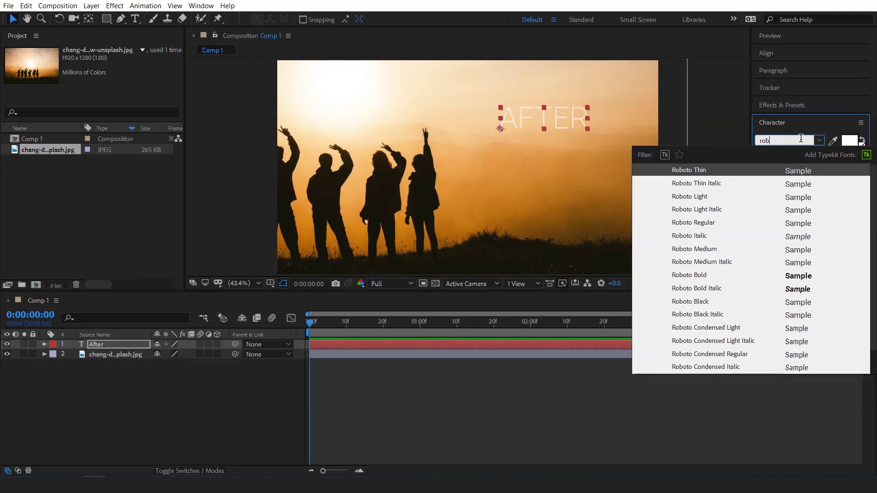
{"action": "type", "text": "o"}
{"action": "left_click", "coordinate": [710, 354]}
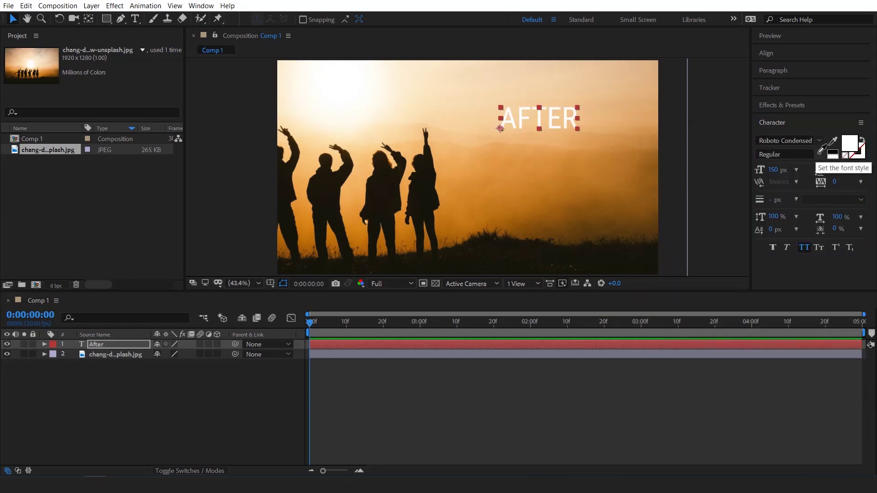
{"action": "left_click", "coordinate": [804, 155]}
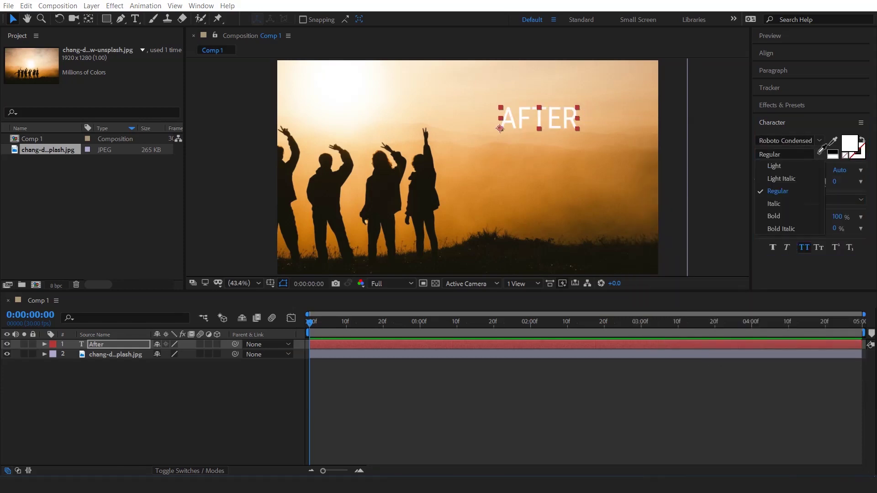
{"action": "left_click", "coordinate": [779, 216]}
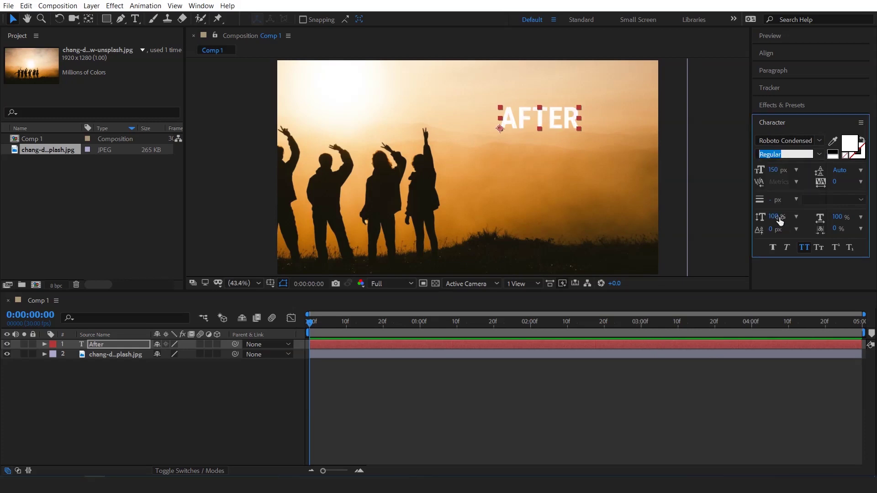
{"action": "left_click", "coordinate": [804, 247]}
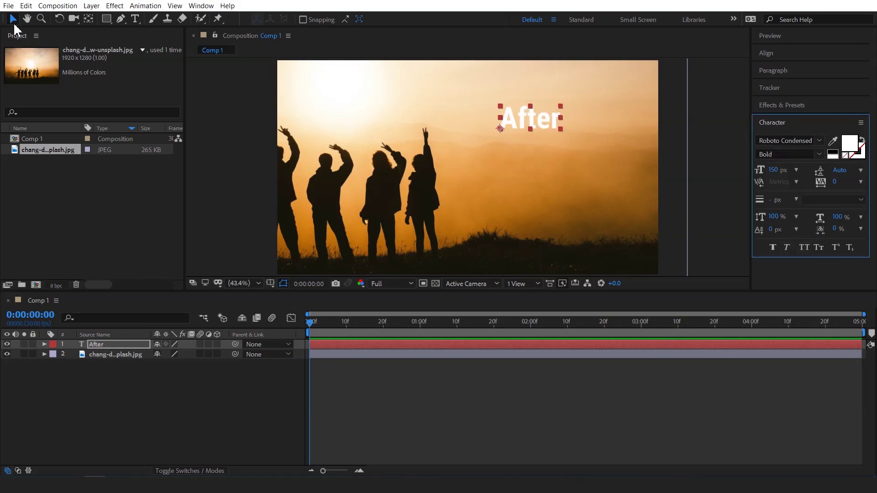
{"action": "left_click", "coordinate": [19, 36]}
Step: Duplicate the After line, move the copy below it, and retype it as 'Effects'
{"action": "left_click_drag", "start_coordinate": [557, 130], "coordinate": [543, 130]}
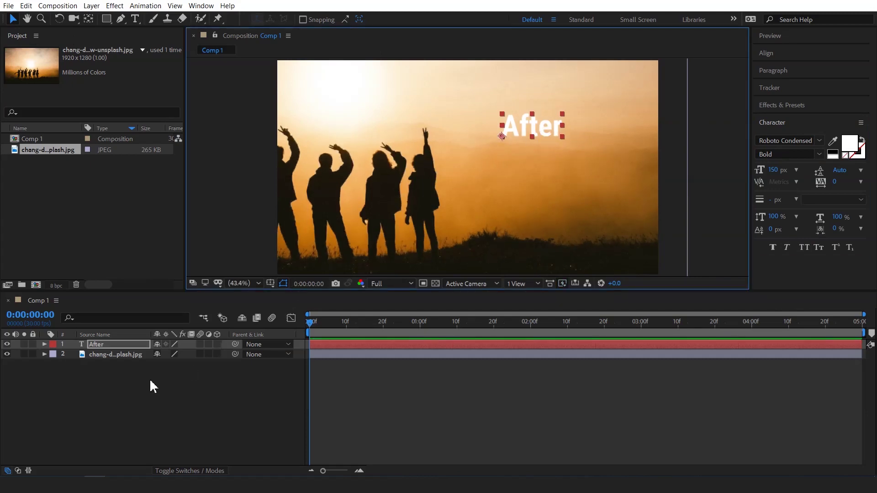
{"action": "key", "text": "ctrl+d"}
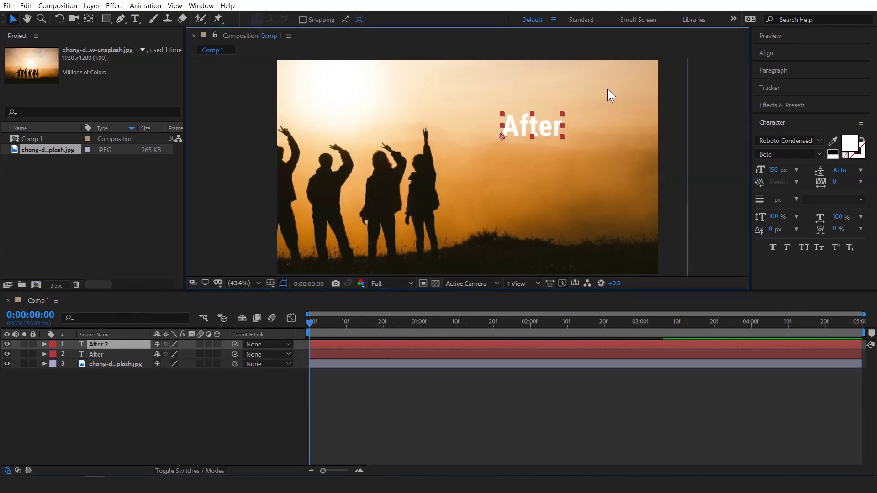
{"action": "left_click_drag", "start_coordinate": [543, 133], "coordinate": [543, 160]}
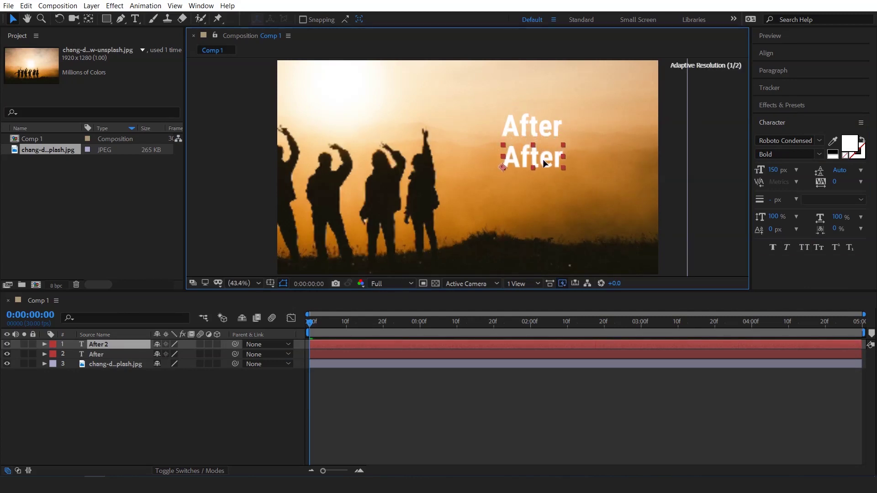
{"action": "double_click", "coordinate": [544, 161]}
{"action": "type", "text": "Eff"}
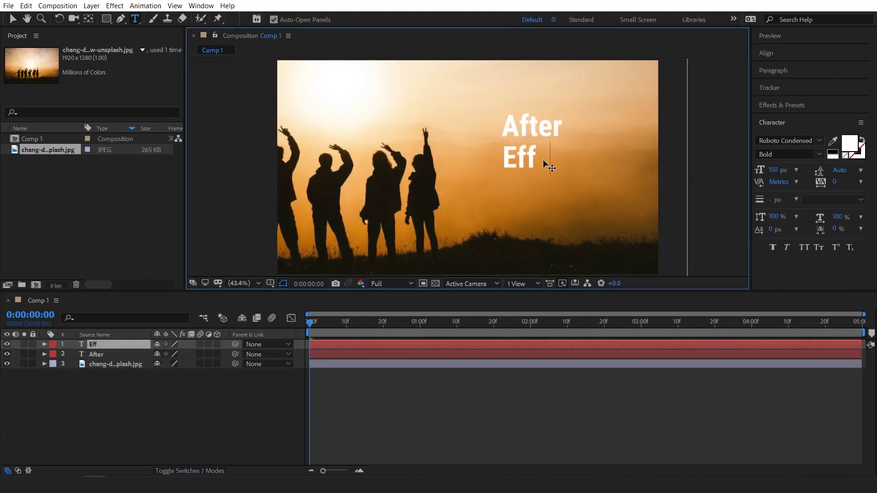
{"action": "type", "text": "ects"}
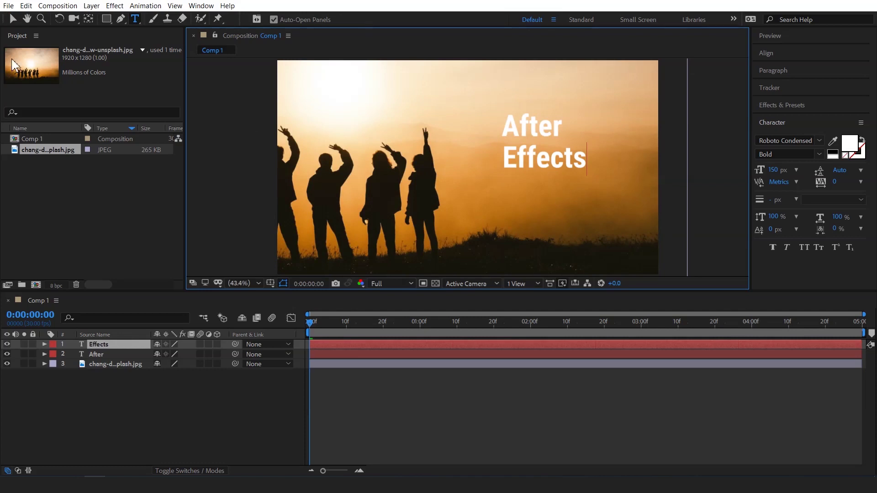
{"action": "left_click", "coordinate": [10, 21]}
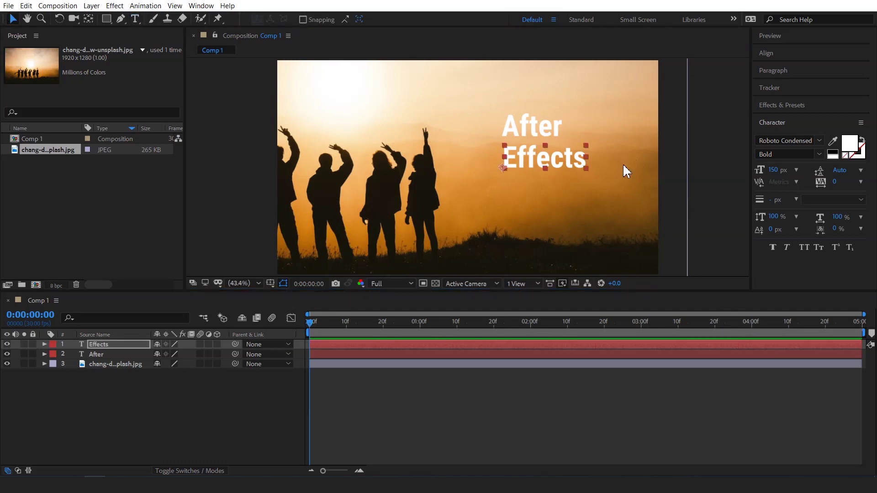
Step: Duplicate the Effects line, move the copy below it, and retype it as 'Tutorial'
{"action": "key", "text": "ctrl+d"}
{"action": "left_click_drag", "start_coordinate": [560, 163], "coordinate": [558, 199]}
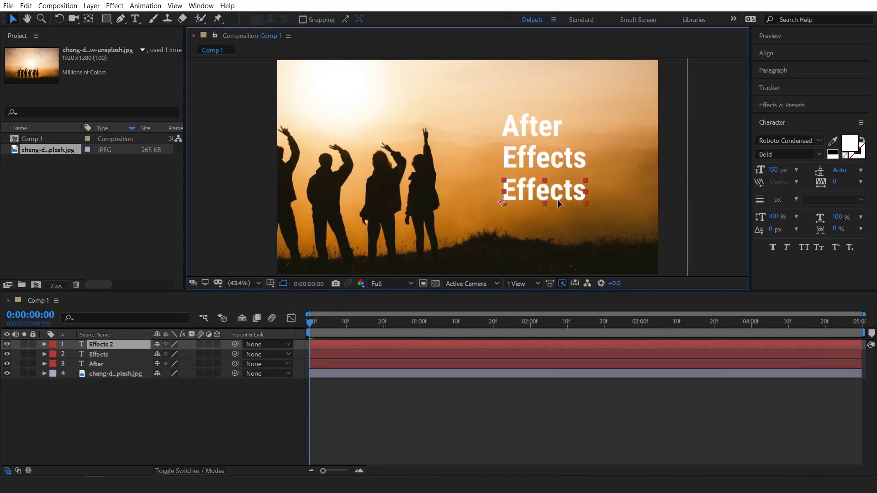
{"action": "double_click", "coordinate": [558, 200]}
{"action": "type", "text": "Tu"}
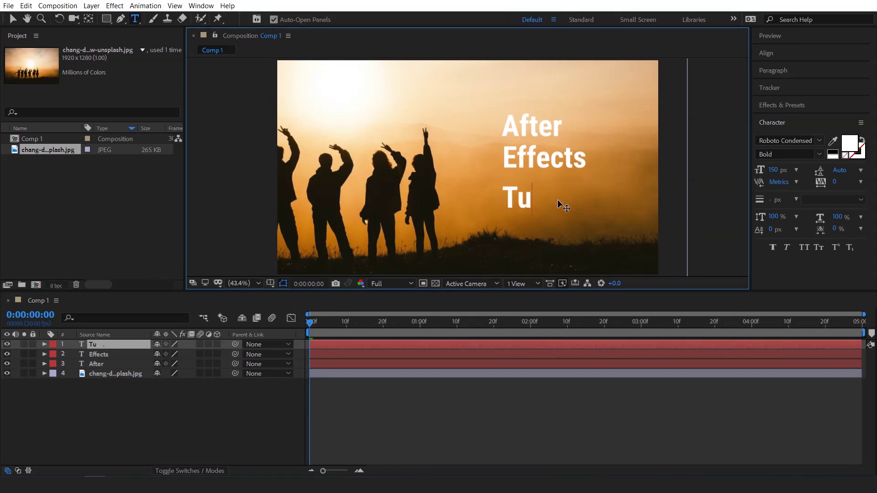
{"action": "type", "text": "torial"}
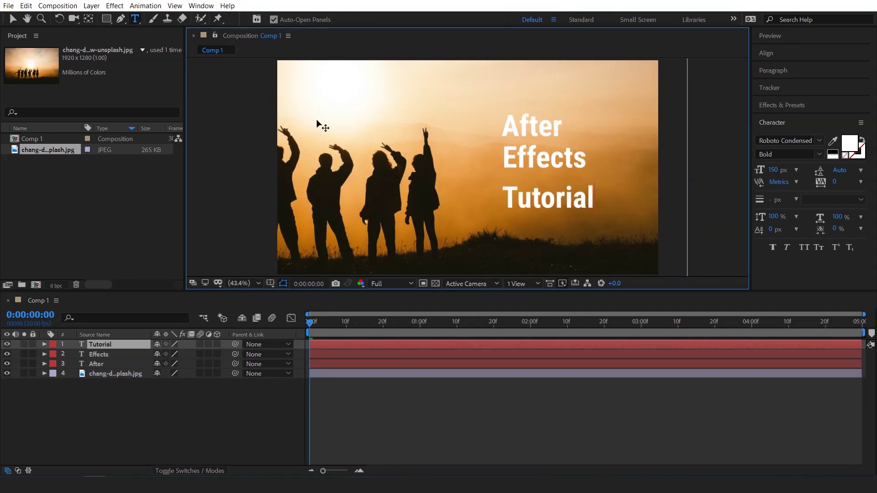
{"action": "left_click", "coordinate": [13, 20]}
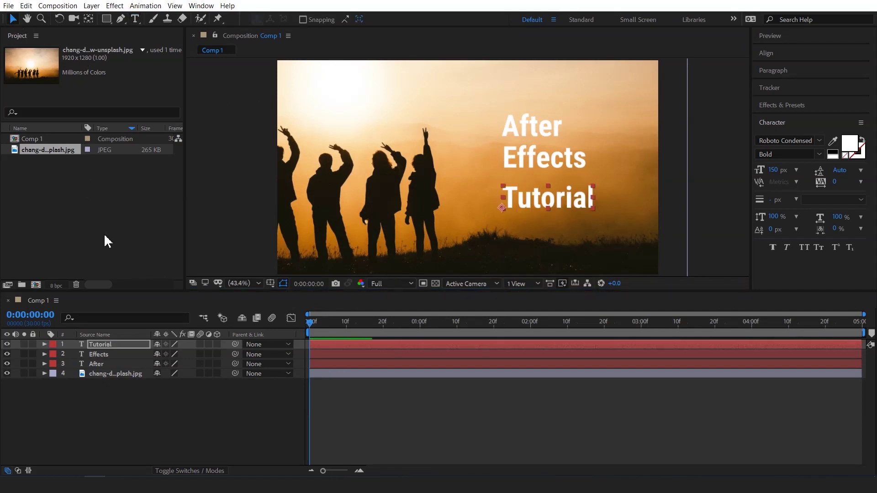
Step: Distribute the three text lines evenly from top to bottom
{"action": "left_click", "coordinate": [102, 361], "text": "shift"}
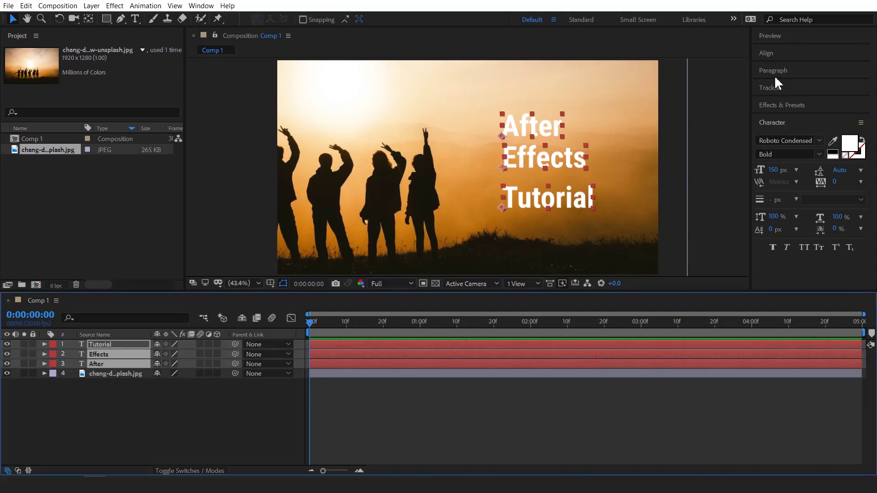
{"action": "left_click", "coordinate": [770, 53]}
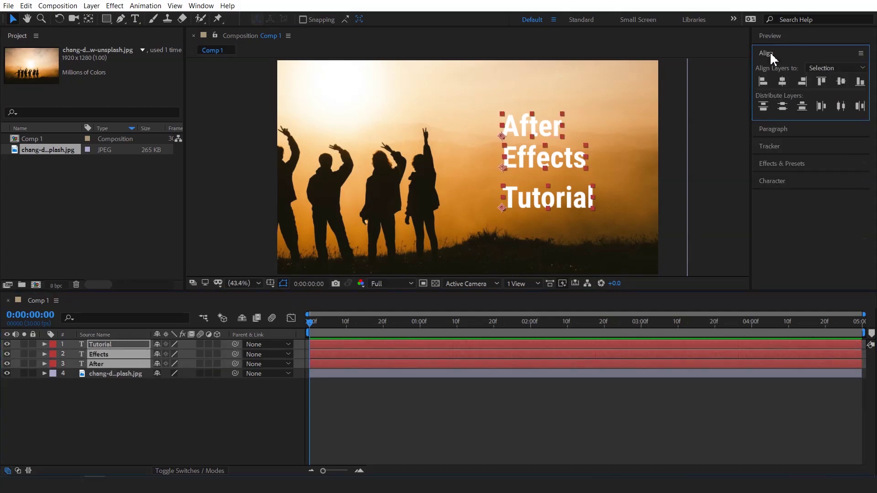
{"action": "left_click", "coordinate": [783, 108]}
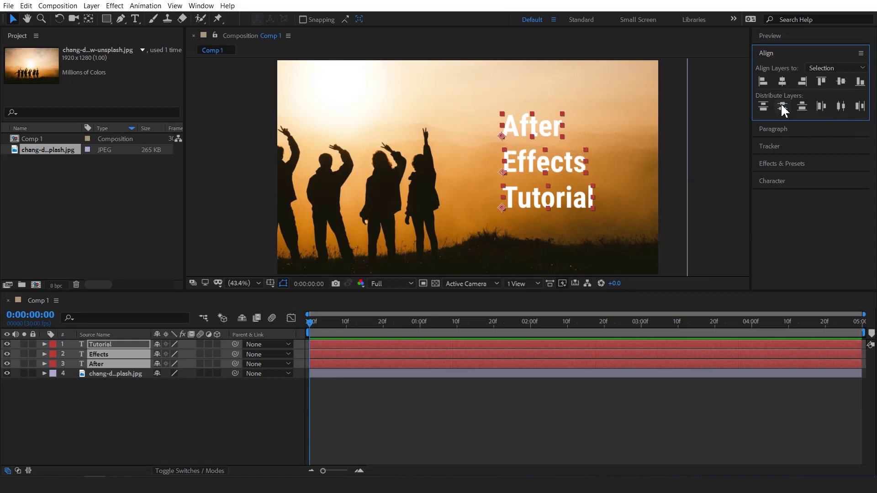
Step: Nudge Tutorial up toward Effects and After slightly down
{"action": "left_click", "coordinate": [690, 184]}
{"action": "left_click", "coordinate": [558, 202]}
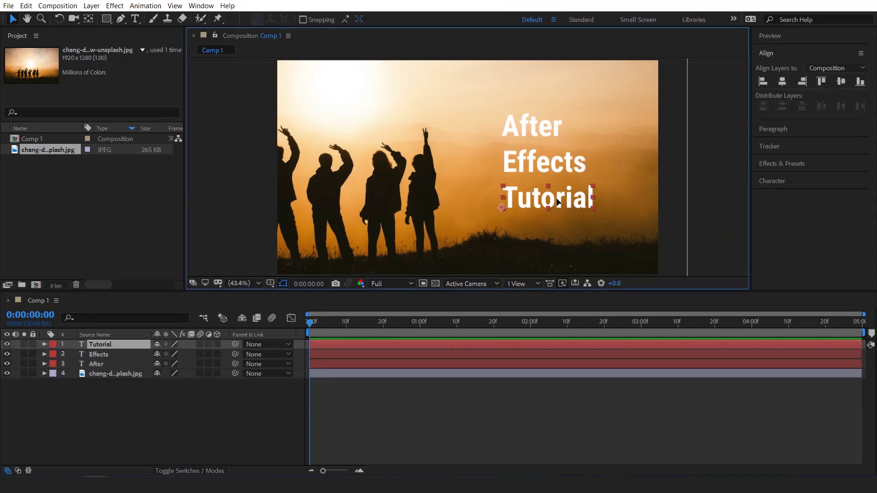
{"action": "left_click_drag", "start_coordinate": [558, 201], "coordinate": [557, 195]}
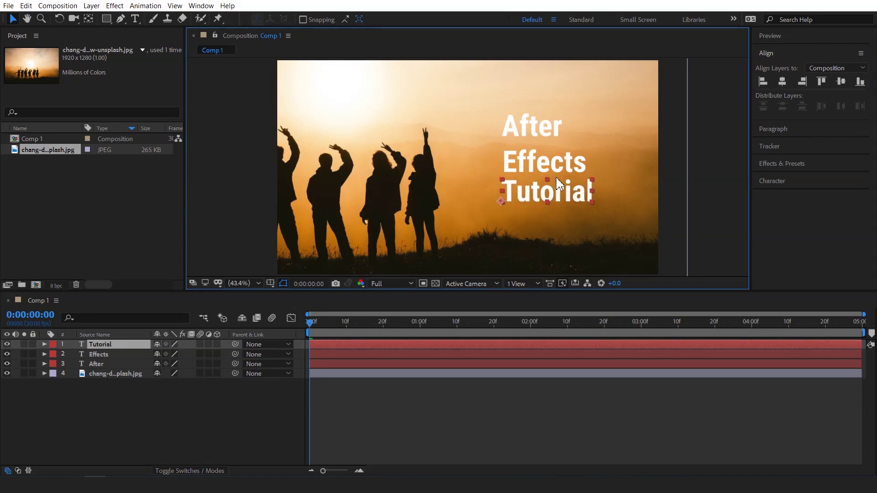
{"action": "left_click", "coordinate": [547, 130]}
{"action": "left_click_drag", "start_coordinate": [547, 131], "coordinate": [550, 135]}
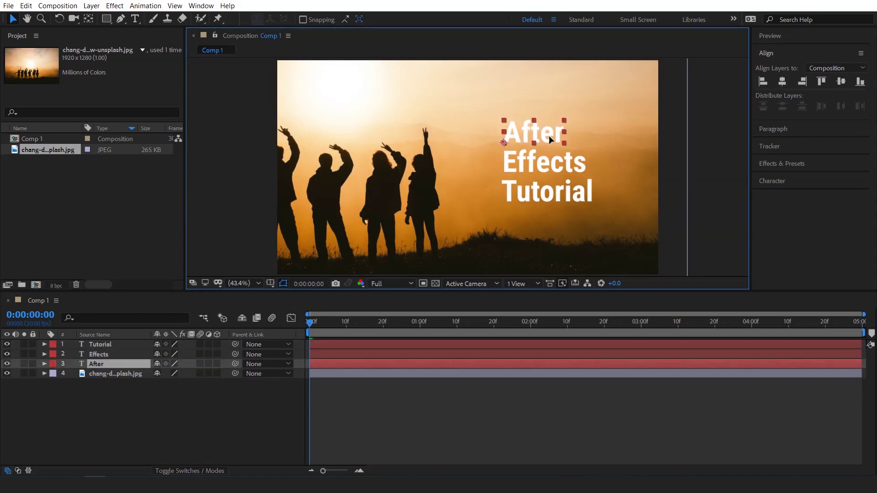
Step: Align the left edges of After, Effects and Tutorial to the selection
{"action": "left_click", "coordinate": [552, 161], "text": "shift"}
{"action": "left_click", "coordinate": [562, 185], "text": "shift"}
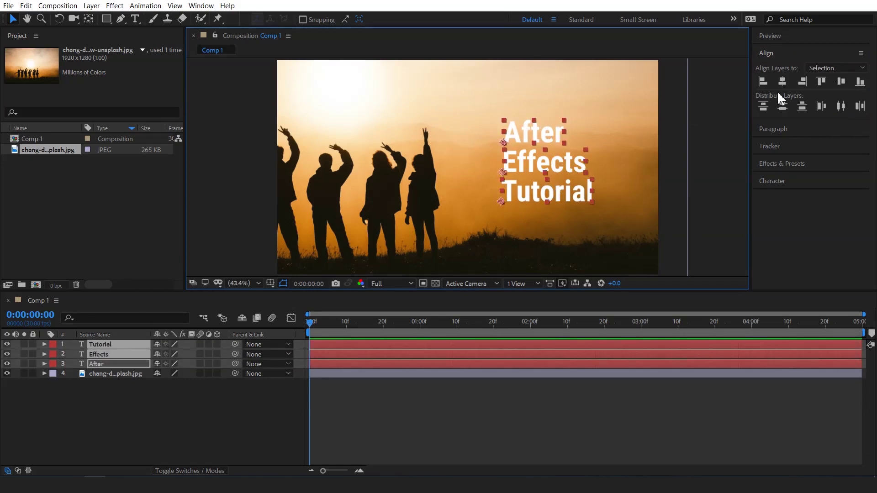
{"action": "left_click", "coordinate": [777, 105]}
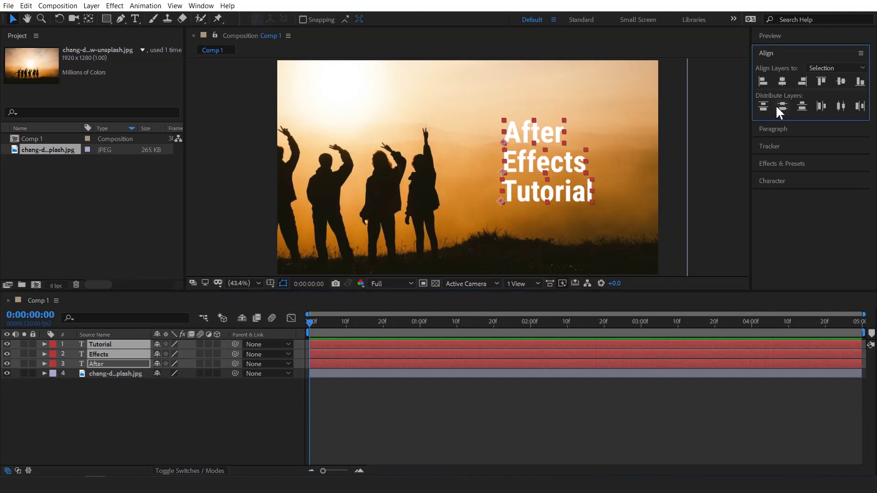
{"action": "left_click", "coordinate": [760, 80]}
{"action": "left_click", "coordinate": [705, 141]}
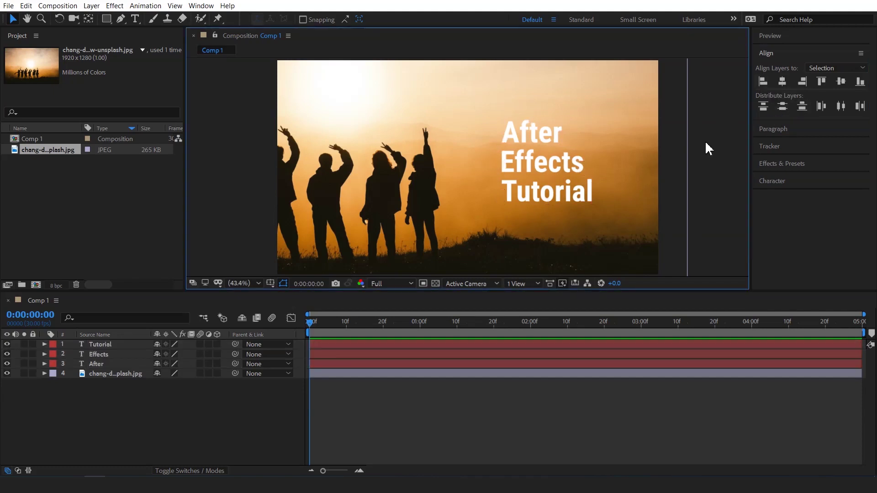
Step: Draw a bracket path around the title with the Pen and a solid white 22 px stroke
{"action": "key", "text": "g"}
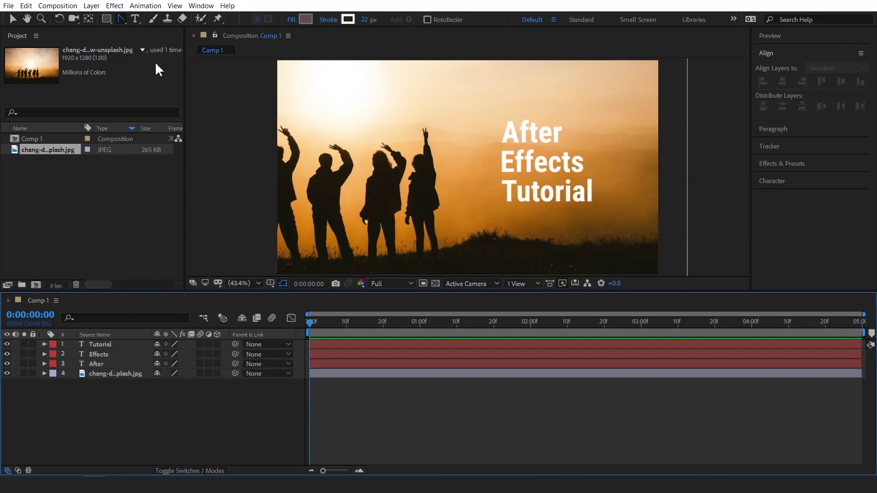
{"action": "left_click_drag", "start_coordinate": [120, 20], "coordinate": [155, 17]}
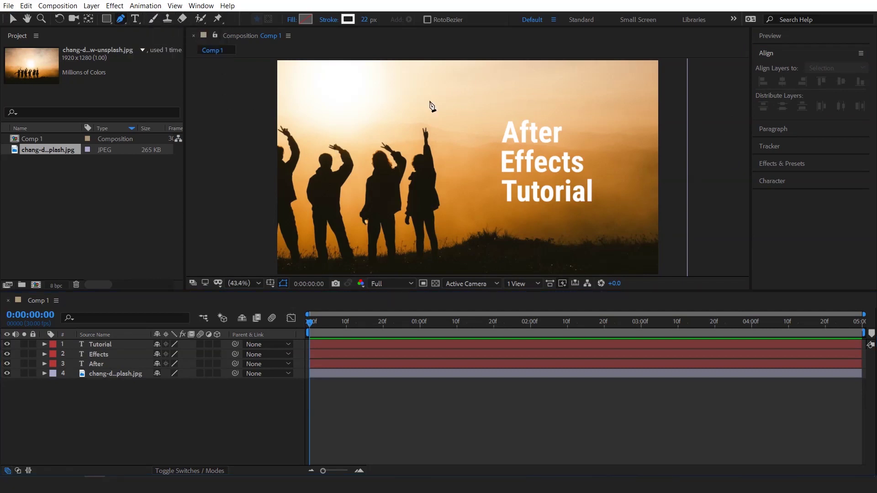
{"action": "left_click", "coordinate": [556, 104]}
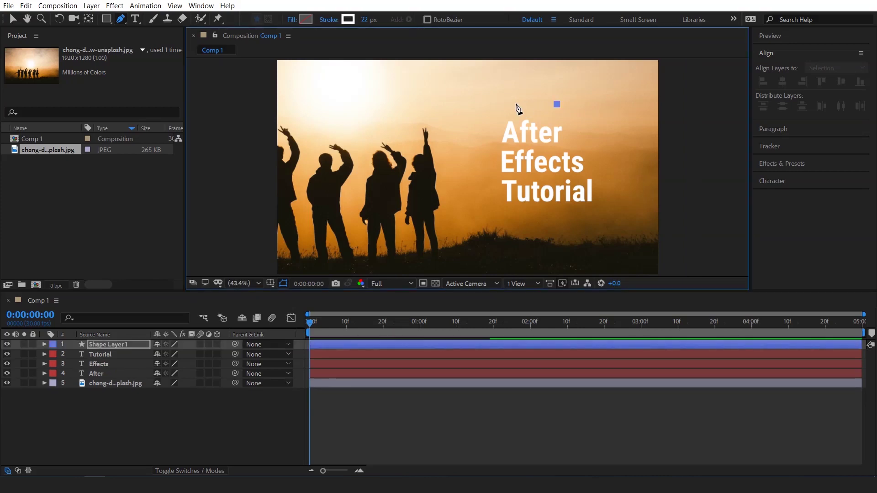
{"action": "left_click", "coordinate": [491, 105]}
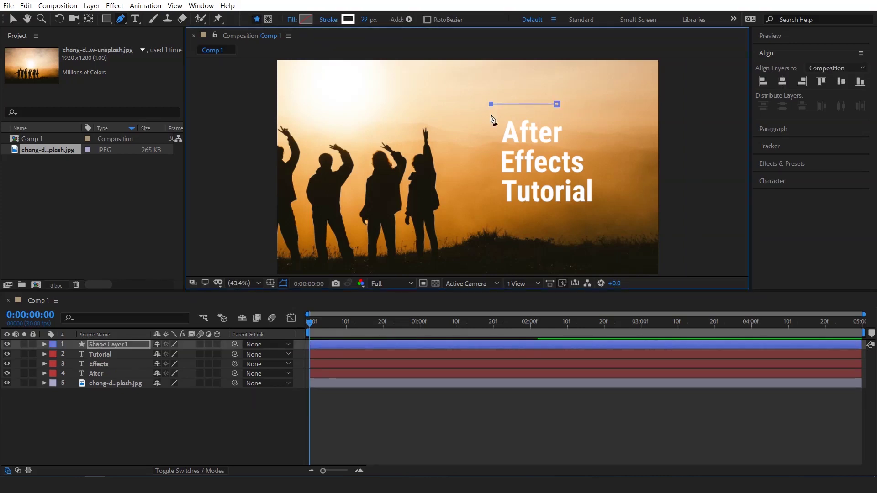
{"action": "left_click", "coordinate": [491, 215]}
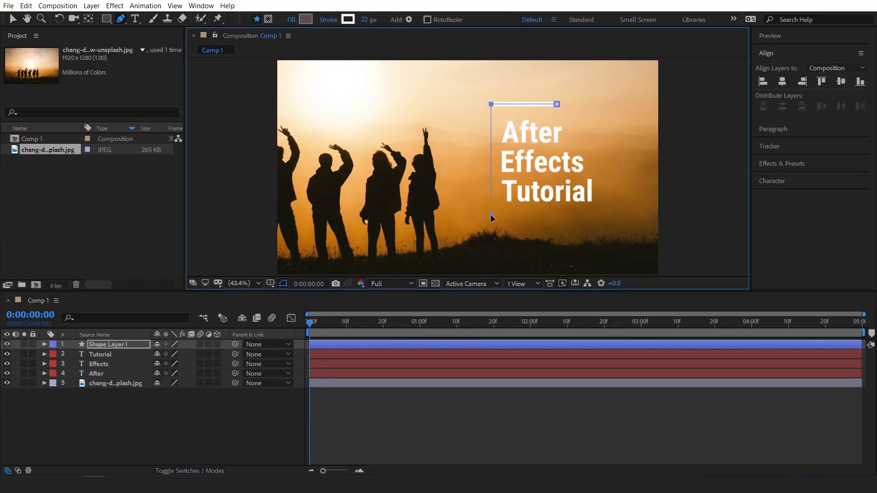
{"action": "left_click", "coordinate": [593, 216]}
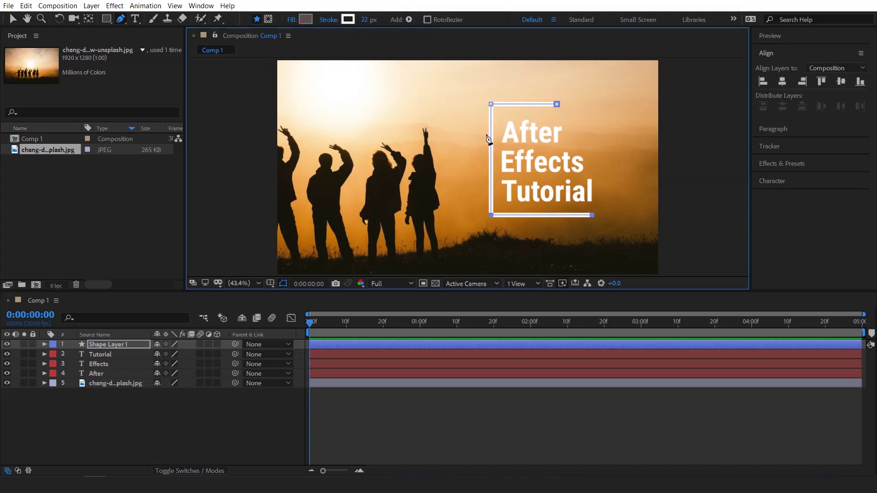
{"action": "left_click", "coordinate": [325, 19]}
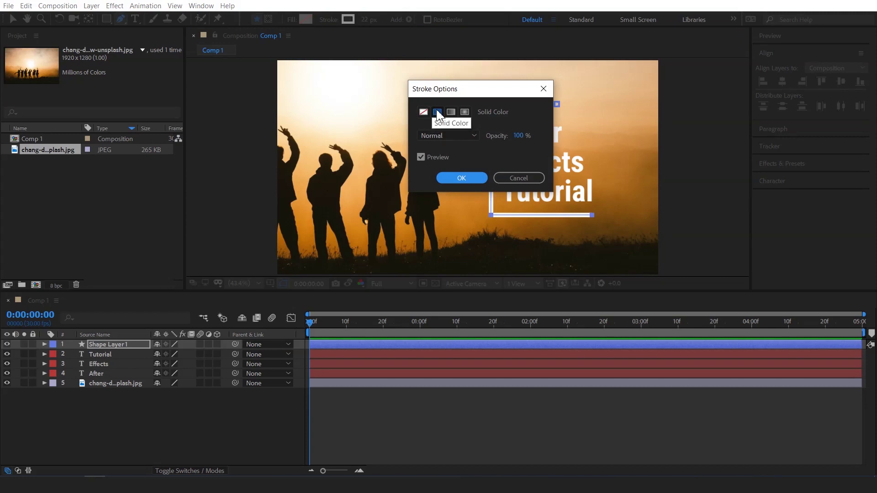
{"action": "left_click", "coordinate": [460, 177]}
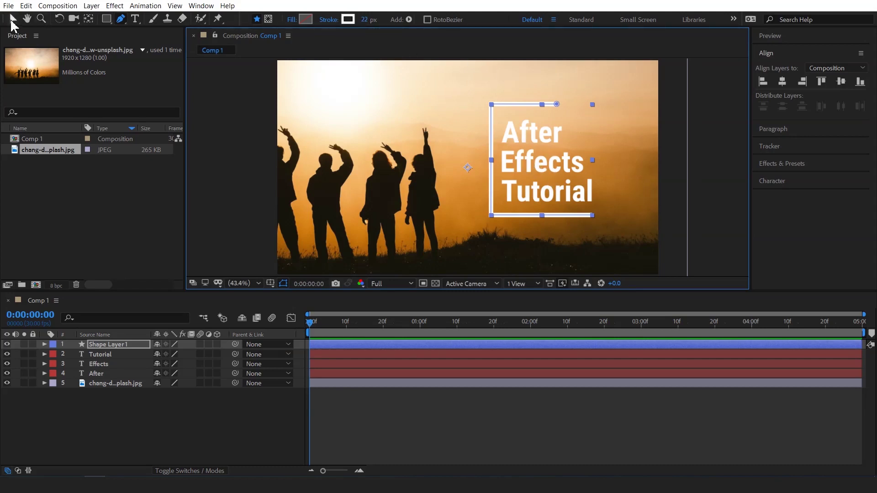
Step: Nudge Shape Layer 1's bracket slightly down so it frames the title evenly
{"action": "left_click", "coordinate": [12, 20]}
{"action": "left_click", "coordinate": [492, 205]}
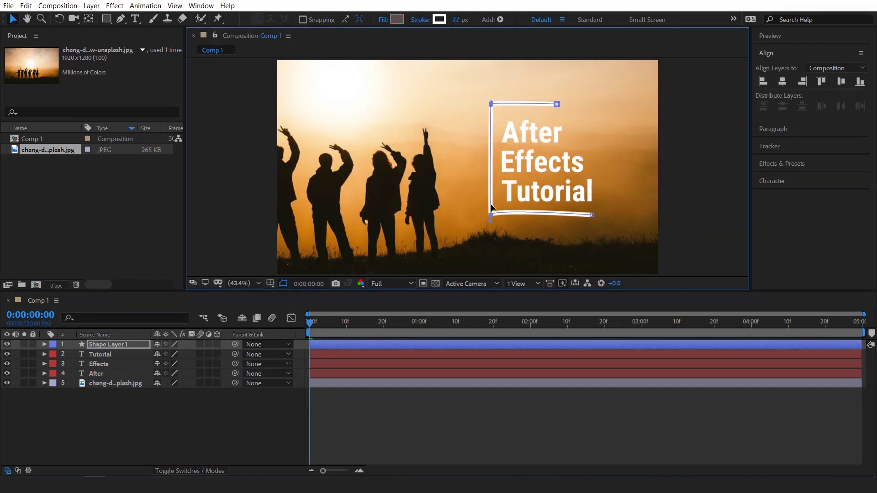
{"action": "left_click", "coordinate": [491, 205]}
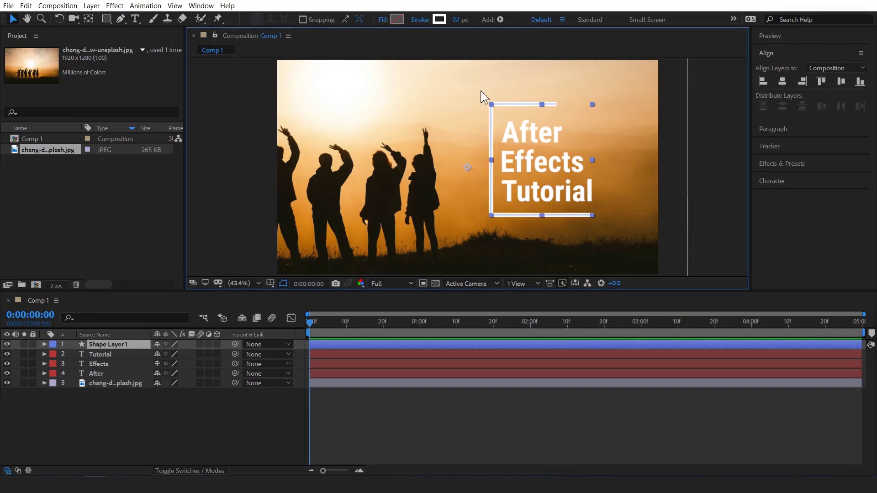
{"action": "left_click_drag", "start_coordinate": [525, 110], "coordinate": [525, 110]}
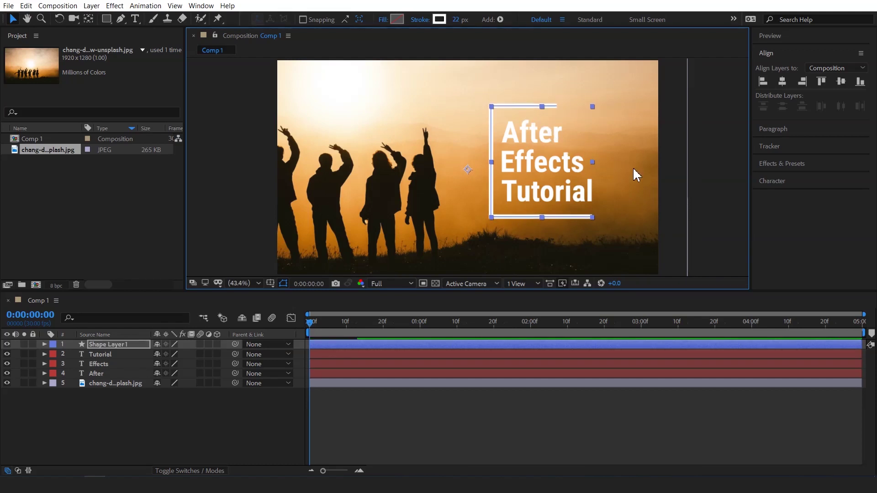
{"action": "left_click", "coordinate": [711, 171]}
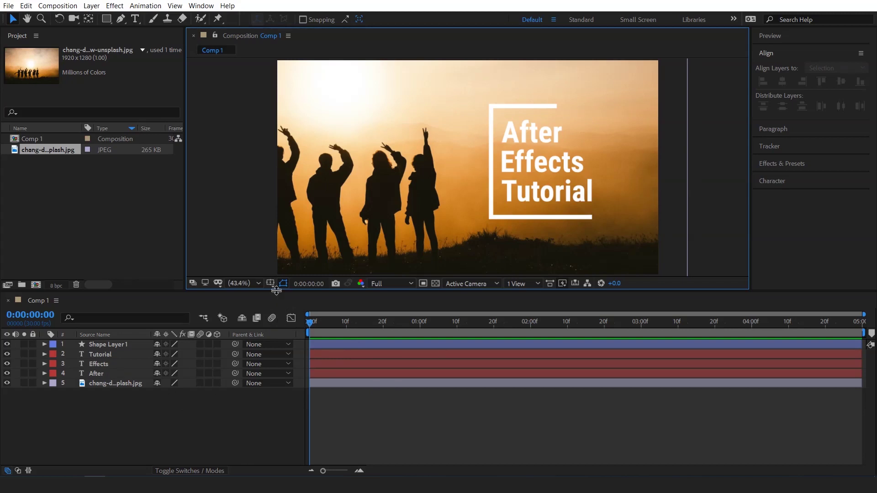
Step: Enlarge the composition viewer by dragging the panel divider down
{"action": "left_click_drag", "start_coordinate": [276, 290], "coordinate": [276, 304]}
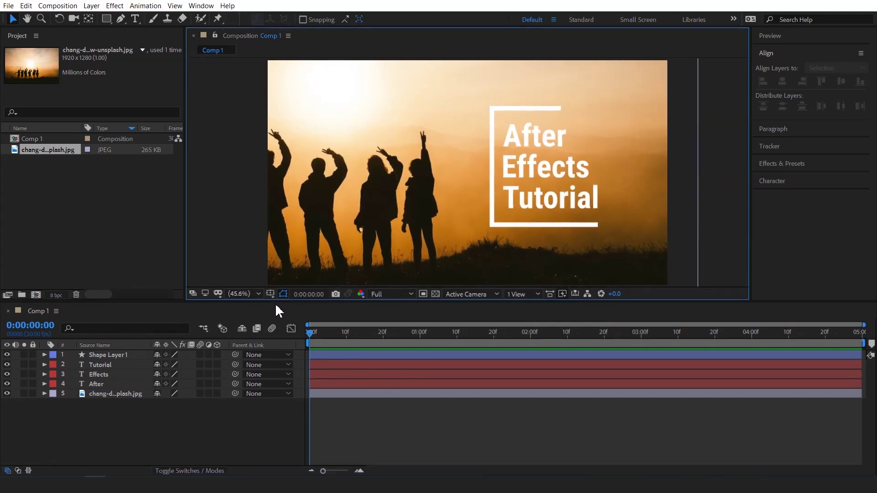
{"action": "left_click", "coordinate": [247, 296]}
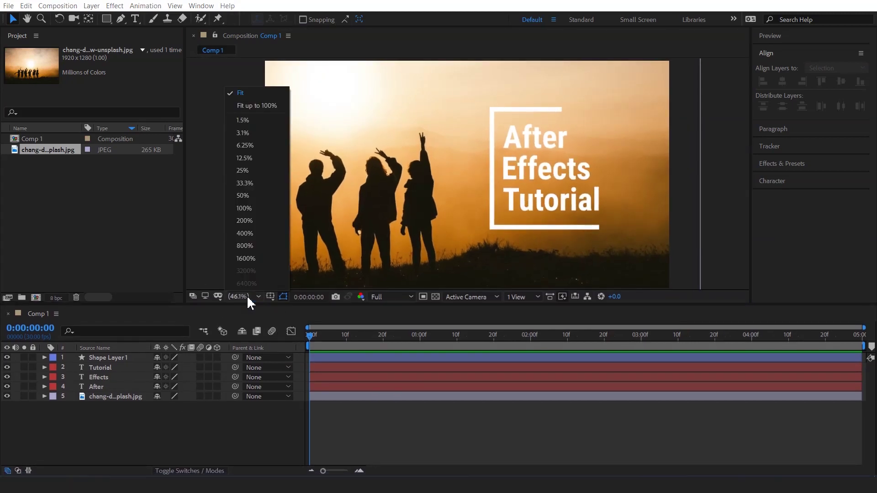
{"action": "left_click", "coordinate": [252, 80]}
Step: Select the After, Effects and Tutorial layers and move the playhead to 0:00:01:20
{"action": "left_click", "coordinate": [122, 397]}
{"action": "left_click", "coordinate": [115, 387]}
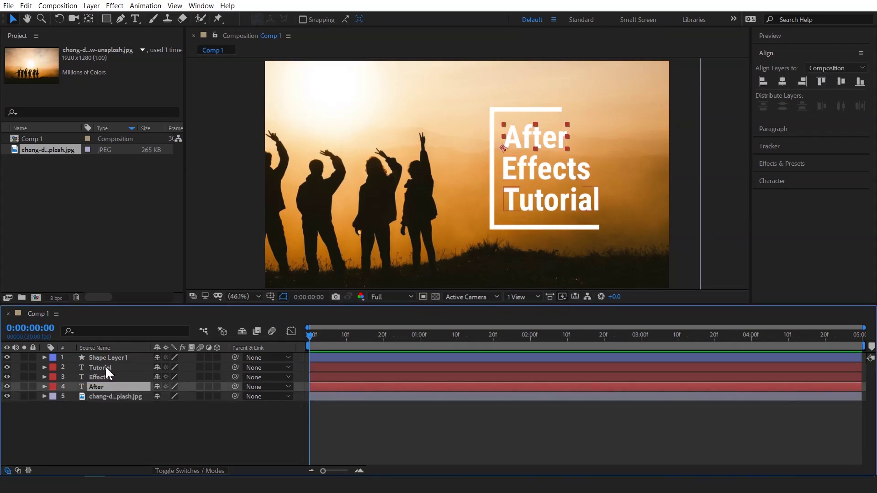
{"action": "left_click", "coordinate": [106, 368], "text": "shift"}
{"action": "left_click_drag", "start_coordinate": [310, 336], "coordinate": [493, 328]}
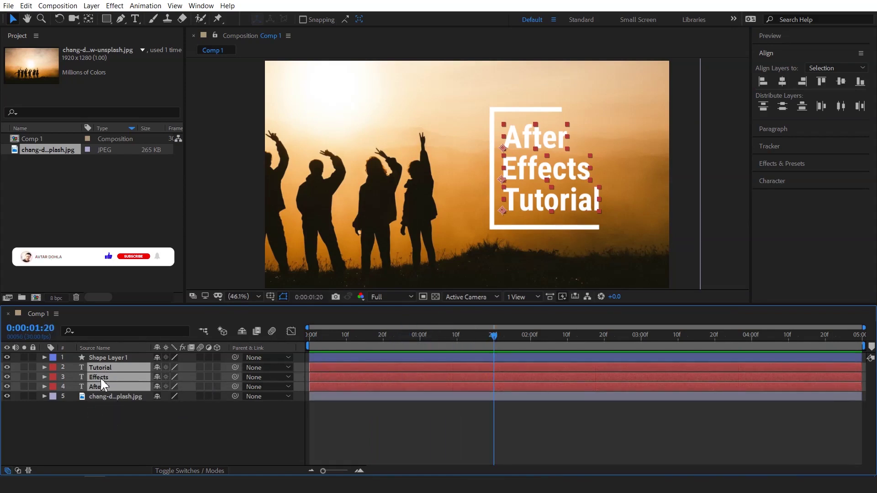
Step: Keyframe the three text lines' Position at 1:20 and place them off-frame right at 0:00
{"action": "key", "text": "alt+shift+p"}
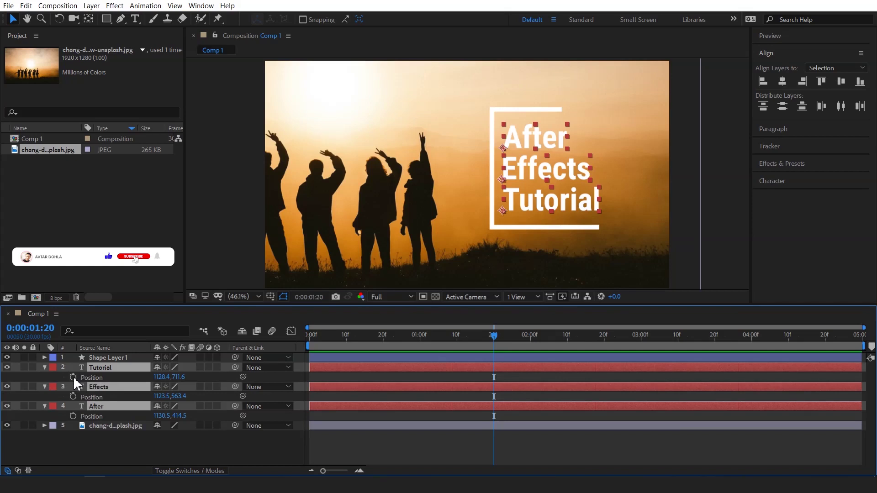
{"action": "left_click_drag", "start_coordinate": [481, 336], "coordinate": [281, 358]}
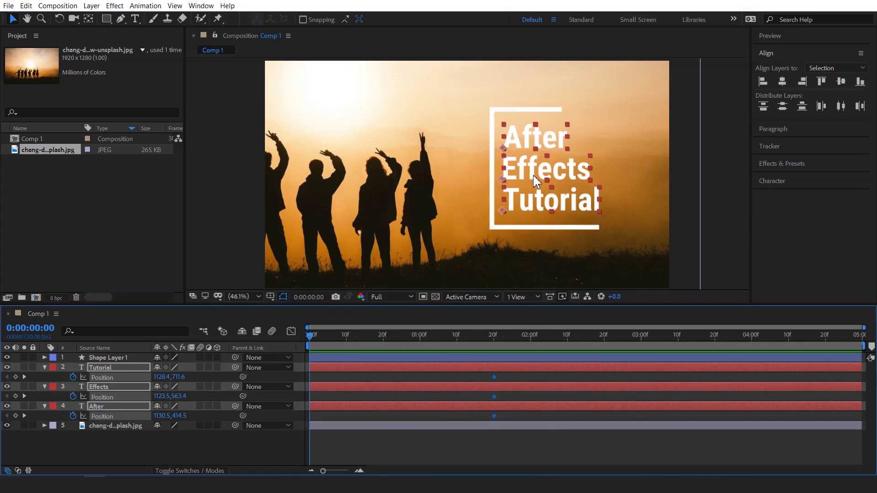
{"action": "left_click_drag", "start_coordinate": [533, 174], "coordinate": [707, 179]}
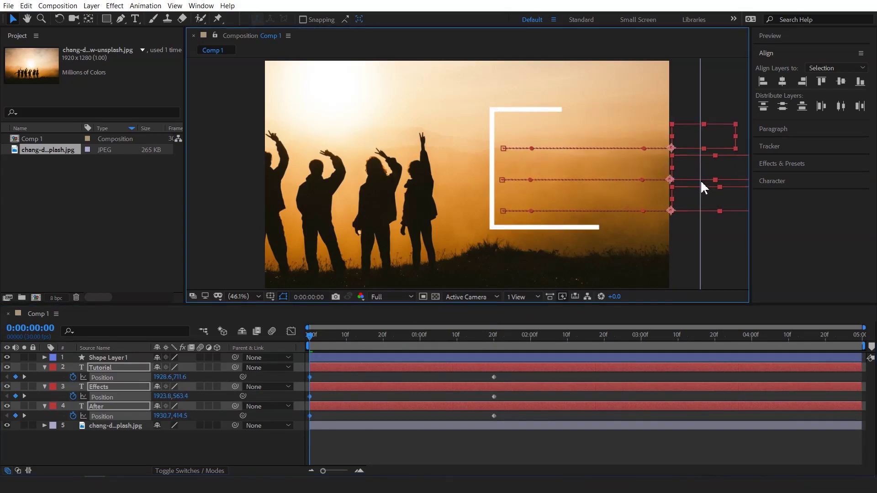
{"action": "left_click_drag", "start_coordinate": [521, 371], "coordinate": [308, 425]}
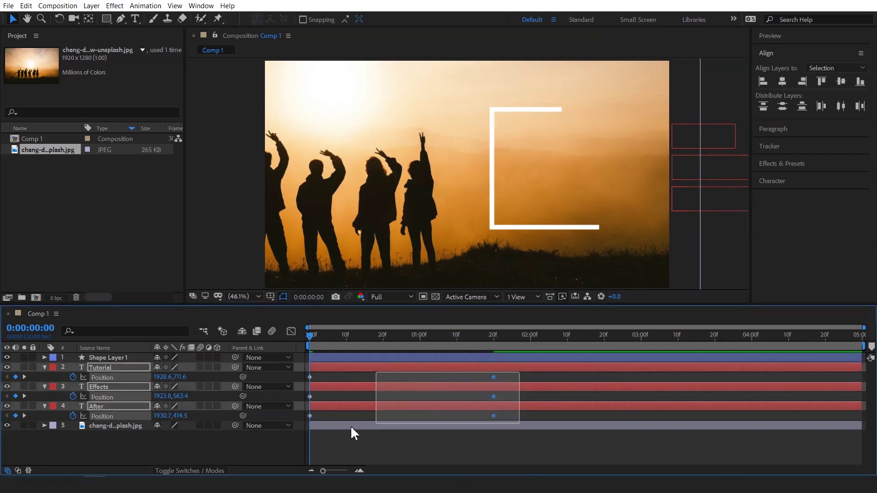
Step: Apply Easy Ease to the selected text slide-in keyframes
{"action": "right_click", "coordinate": [495, 375]}
{"action": "mouse_move", "coordinate": [539, 371]}
{"action": "left_click", "coordinate": [647, 403]}
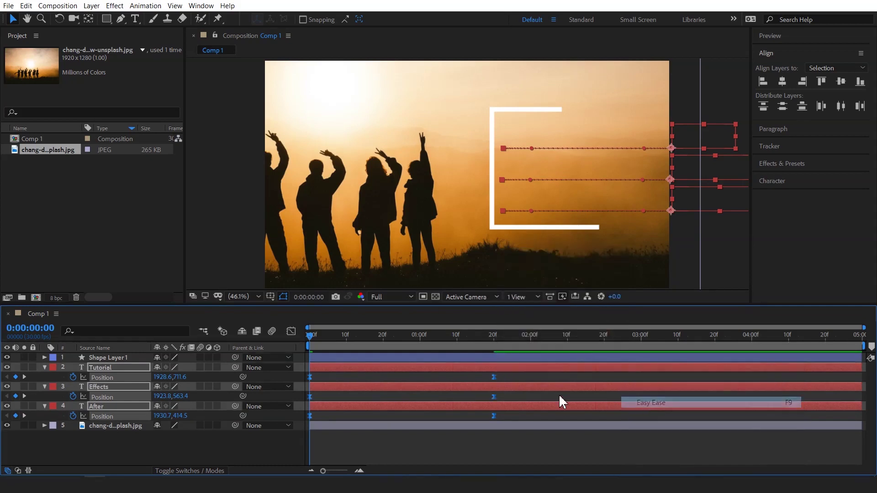
Step: Pull the final keyframe's influence handles in the speed graph so the slide decelerates gently, then preview
{"action": "left_click", "coordinate": [292, 332]}
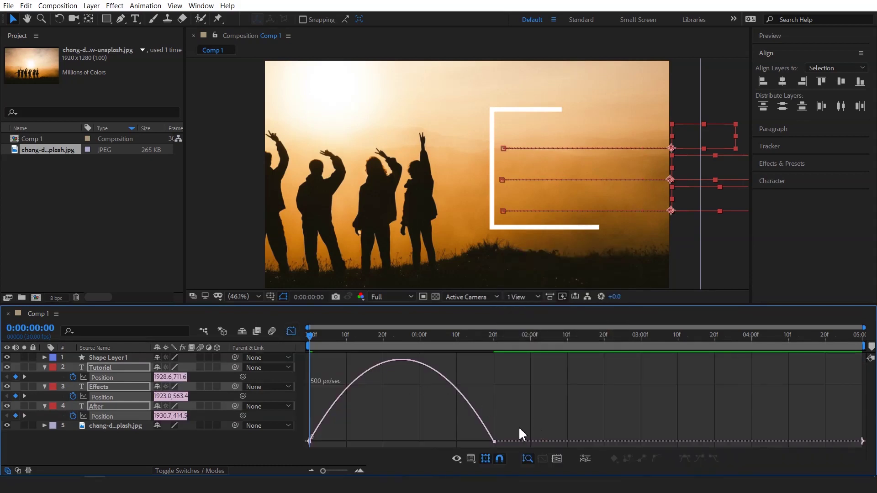
{"action": "mouse_move", "coordinate": [534, 426]}
{"action": "left_mouse_down"}
{"action": "mouse_move", "coordinate": [475, 446]}
{"action": "mouse_move", "coordinate": [401, 437]}
{"action": "left_mouse_up"}
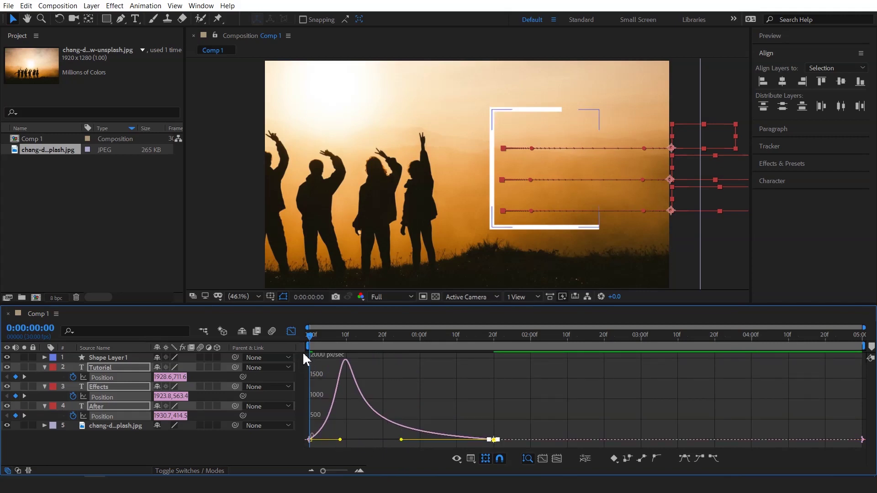
{"action": "left_click", "coordinate": [291, 331]}
{"action": "key", "text": "space"}
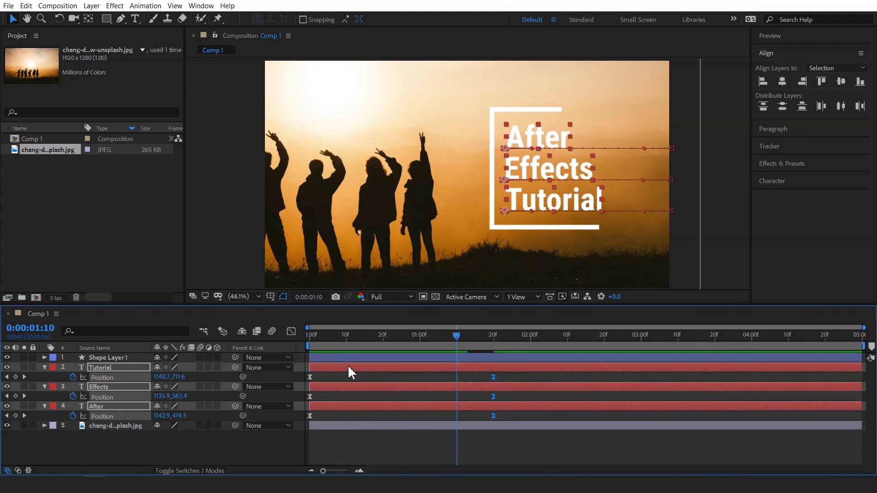
{"action": "left_click_drag", "start_coordinate": [455, 333], "coordinate": [343, 338]}
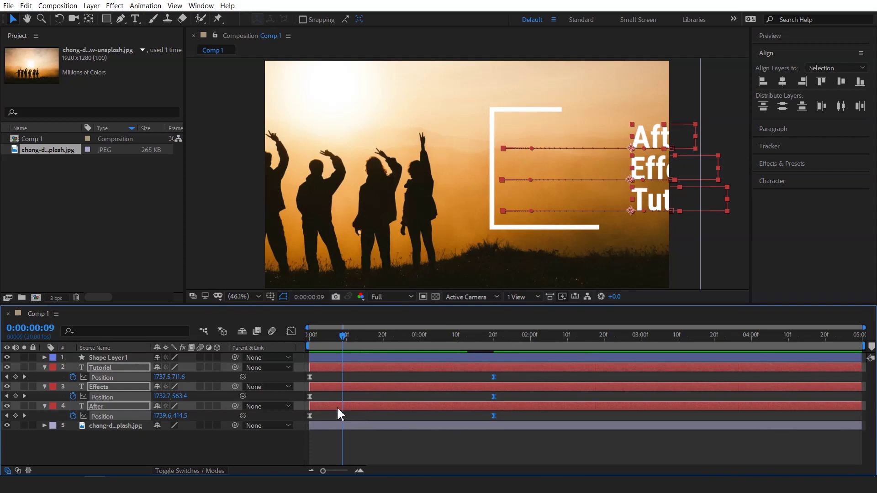
Step: Shift the Effects layer a few frames later and Tutorial further, then preview from the start
{"action": "left_click", "coordinate": [240, 440]}
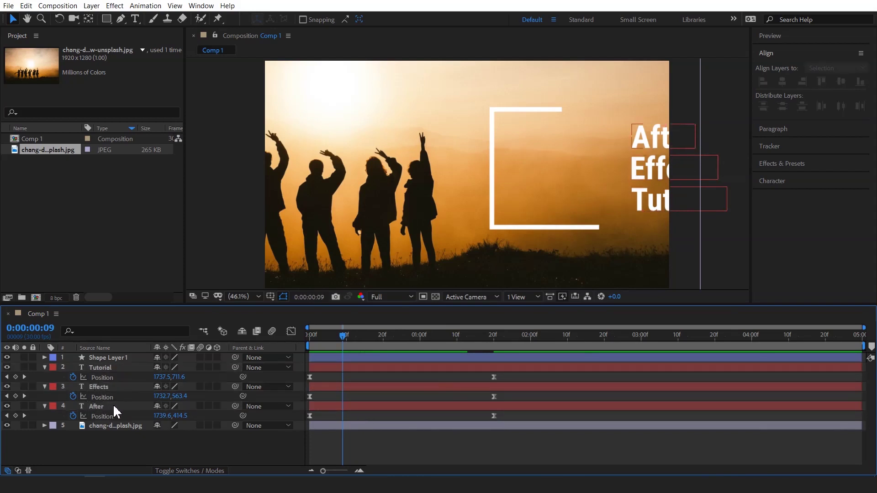
{"action": "left_click", "coordinate": [404, 406]}
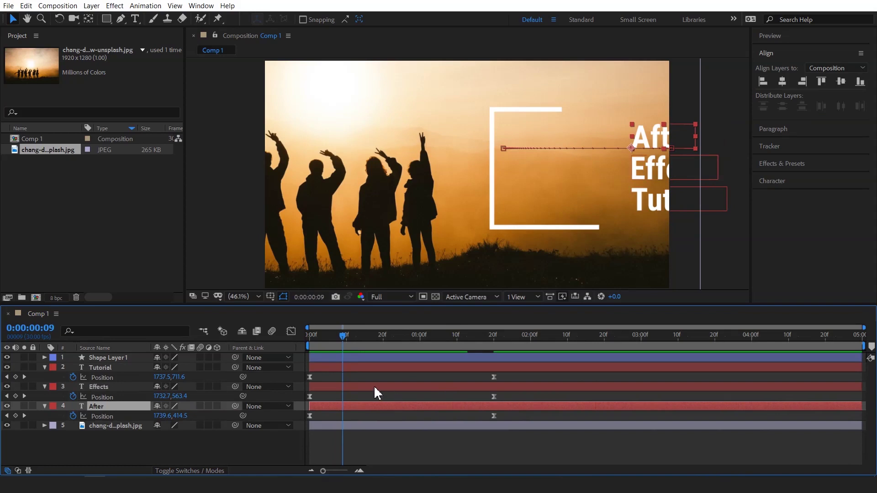
{"action": "left_click_drag", "start_coordinate": [374, 387], "coordinate": [394, 386]}
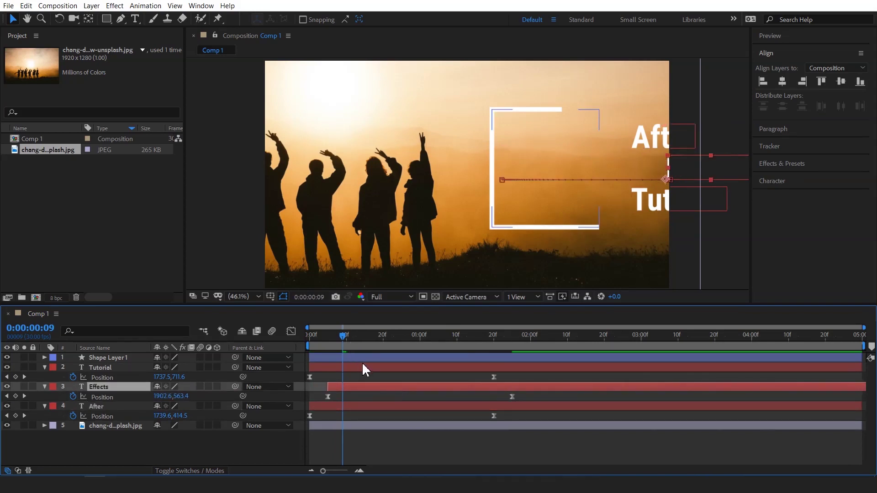
{"action": "left_click_drag", "start_coordinate": [363, 366], "coordinate": [408, 366]}
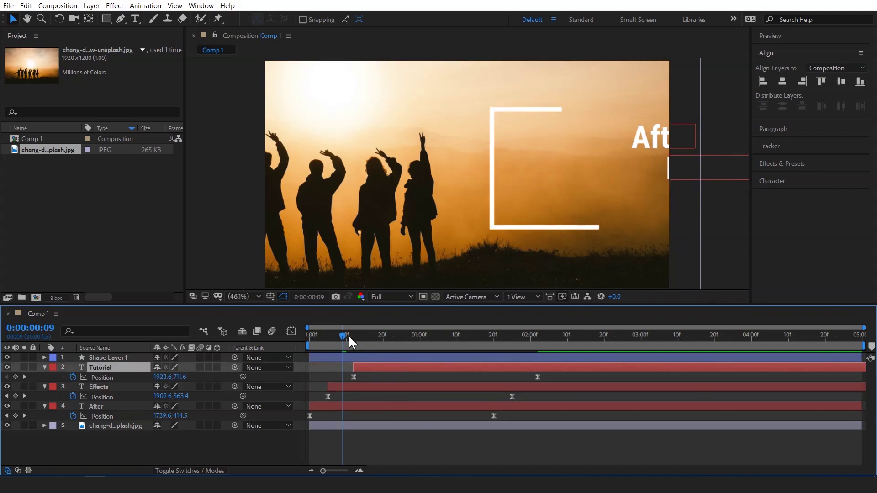
{"action": "key", "text": "Home"}
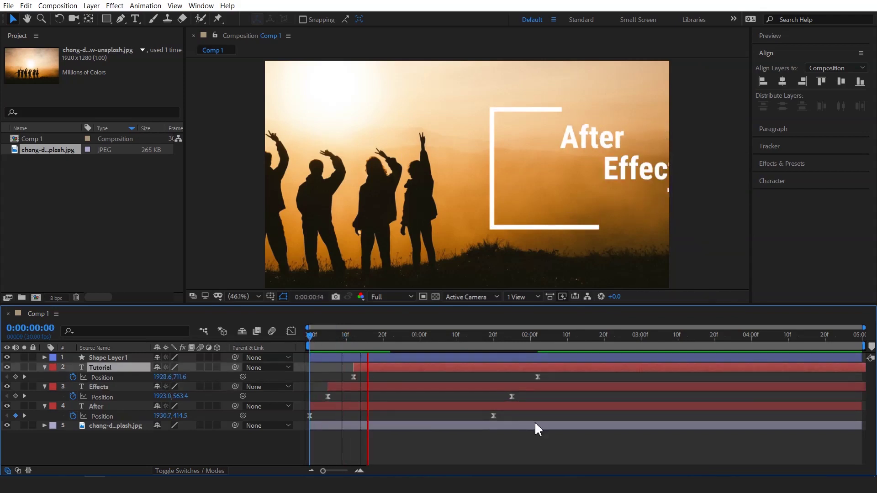
{"action": "key", "text": "space"}
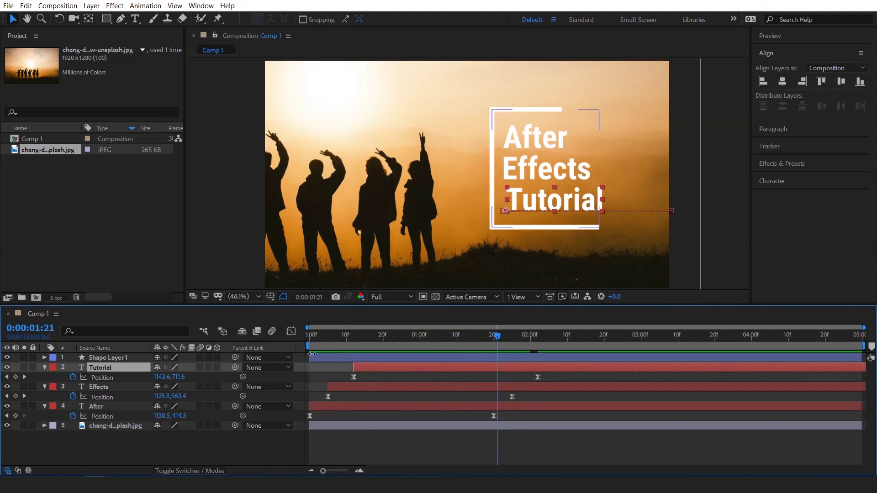
Step: Collapse the Tutorial, Effects and After text layers' properties
{"action": "left_click", "coordinate": [45, 368]}
{"action": "left_click", "coordinate": [82, 417]}
{"action": "left_click", "coordinate": [44, 379]}
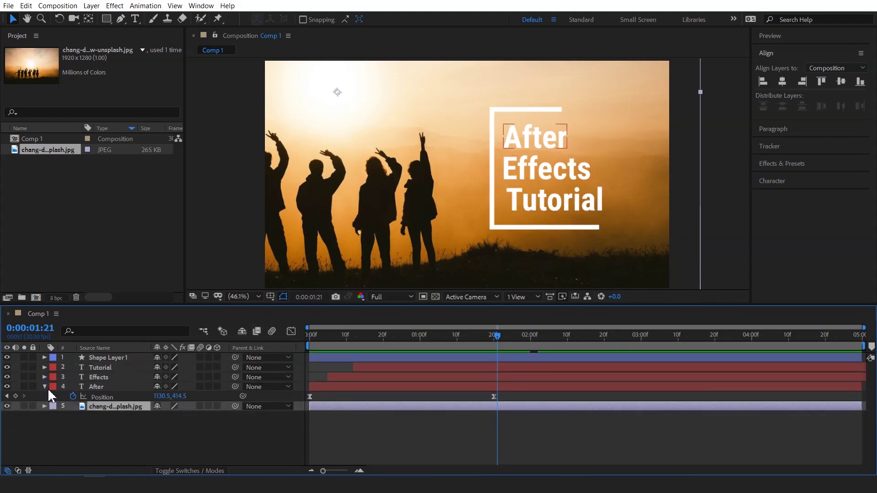
{"action": "left_click", "coordinate": [44, 387]}
Step: At 0:00:01:20, add a Trim Paths operation to the bracket's Shape Layer 1
{"action": "left_click", "coordinate": [116, 358]}
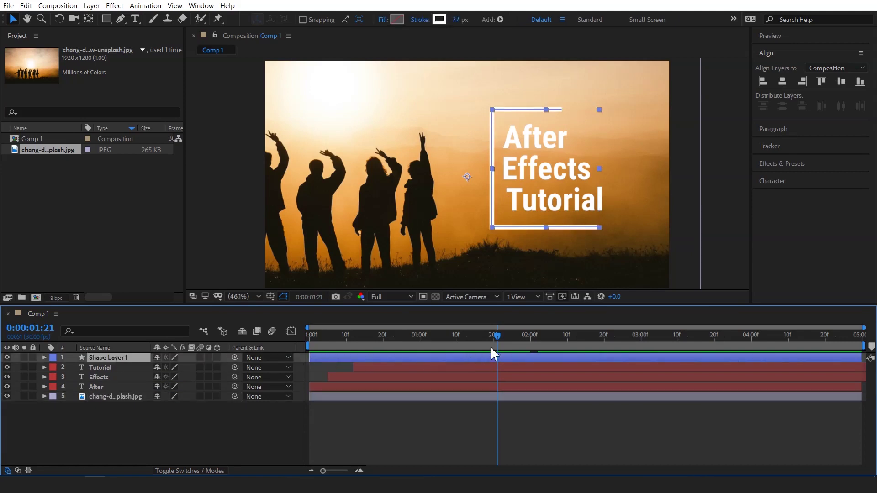
{"action": "left_click_drag", "start_coordinate": [499, 336], "coordinate": [496, 336]}
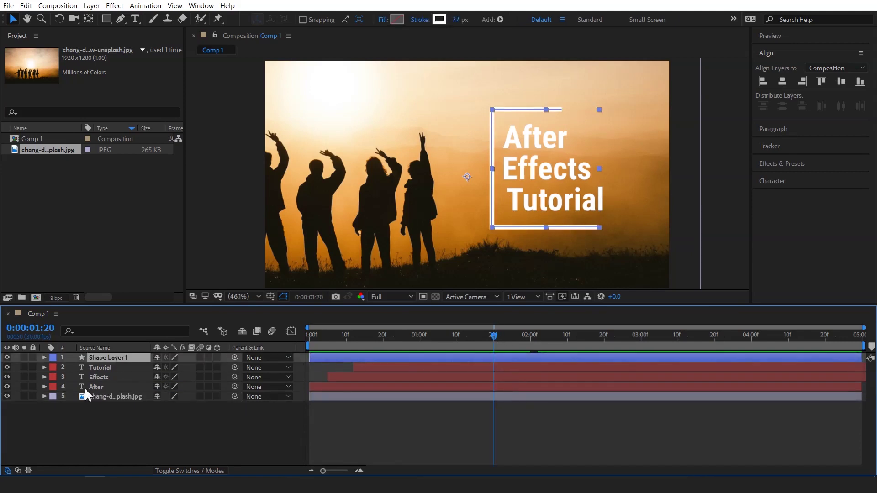
{"action": "left_click", "coordinate": [44, 357]}
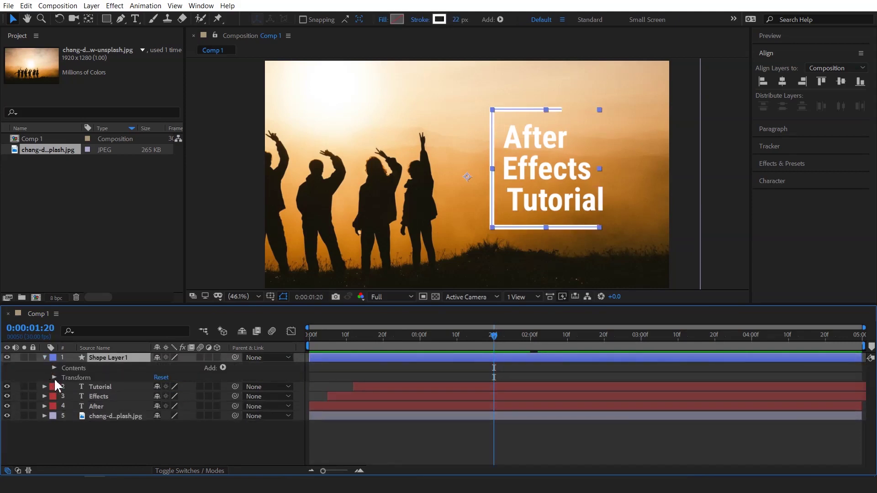
{"action": "left_click", "coordinate": [223, 368]}
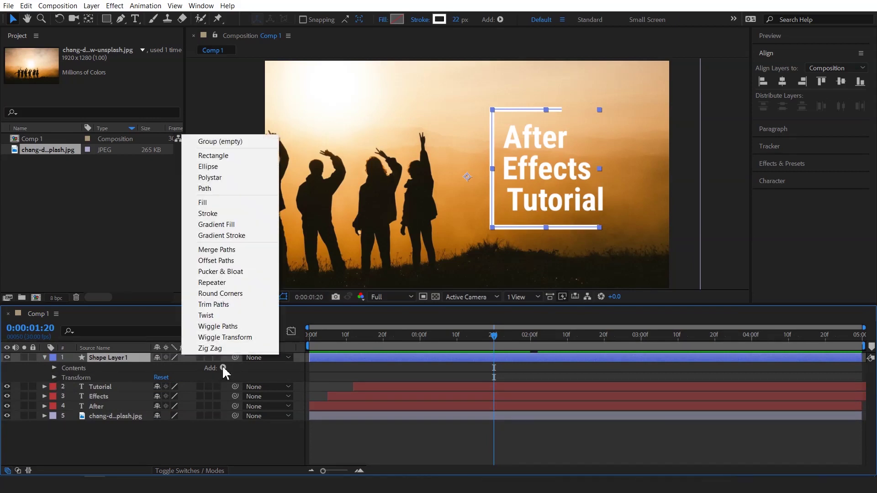
{"action": "left_click", "coordinate": [224, 306]}
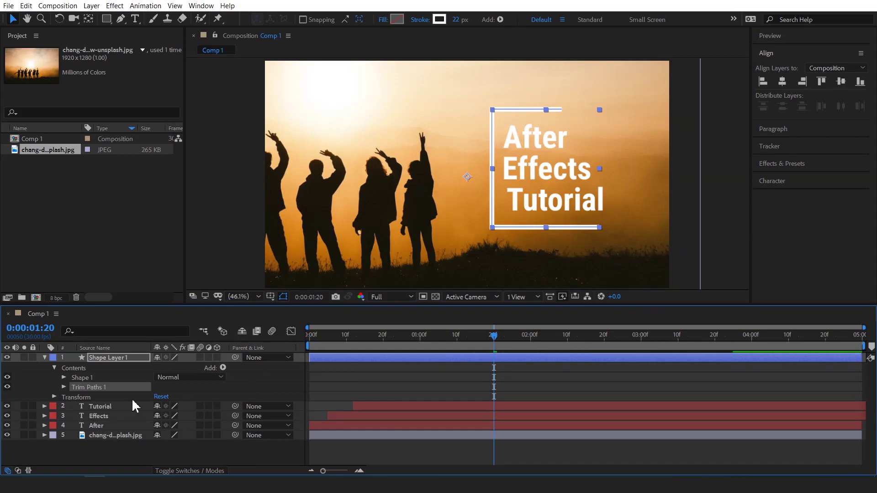
Step: Keyframe Trim Paths End from 0% at 0:00 to 100% at 1:20 and preview the draw-on
{"action": "left_click", "coordinate": [64, 387]}
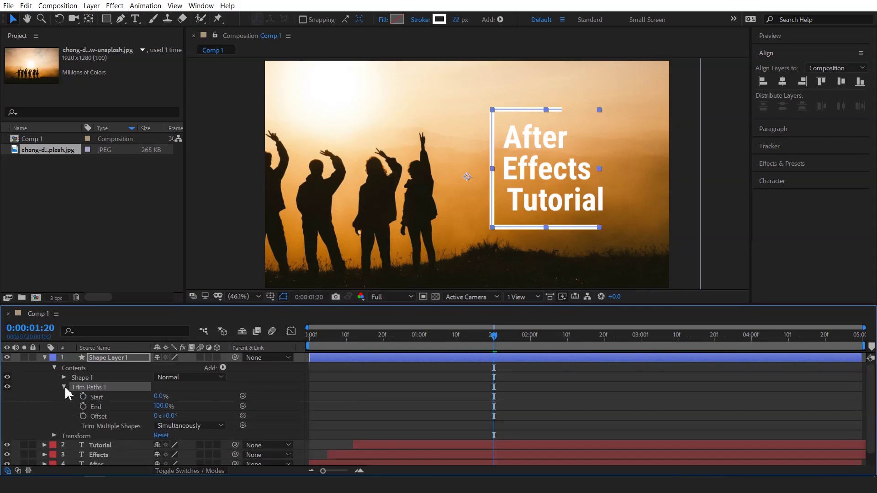
{"action": "left_click", "coordinate": [83, 407]}
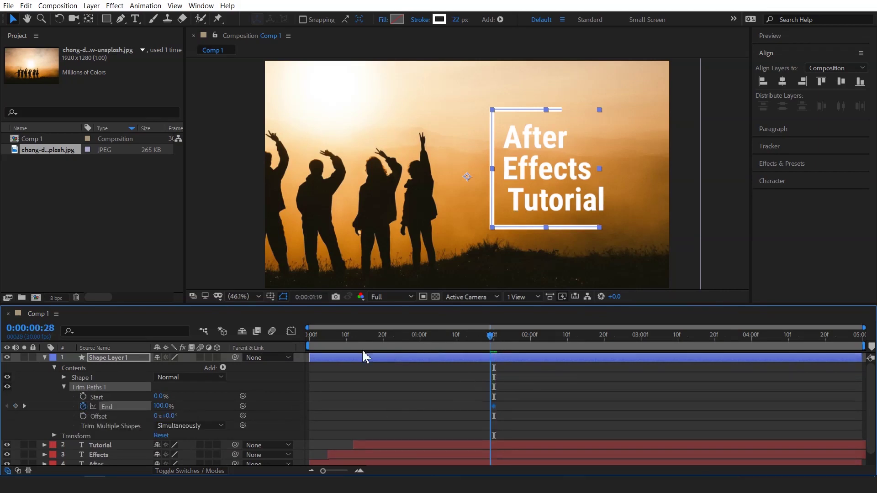
{"action": "key", "text": "Home"}
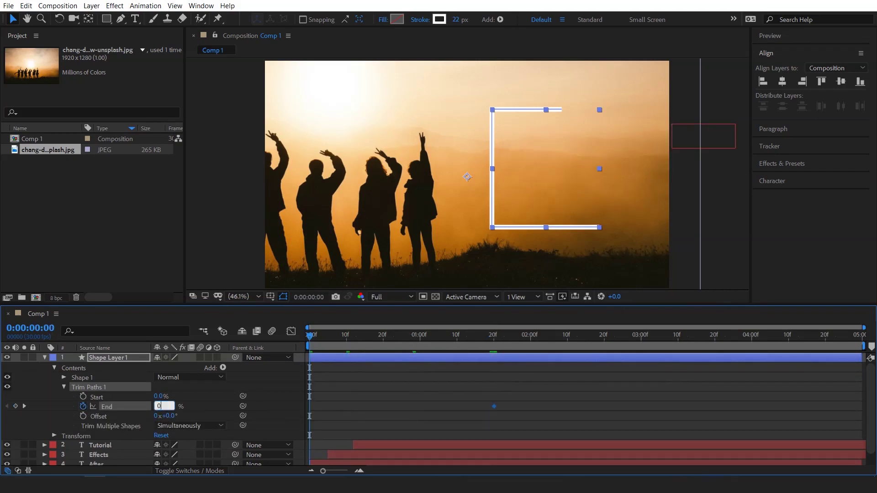
{"action": "key", "text": "Return"}
{"action": "key", "text": "space"}
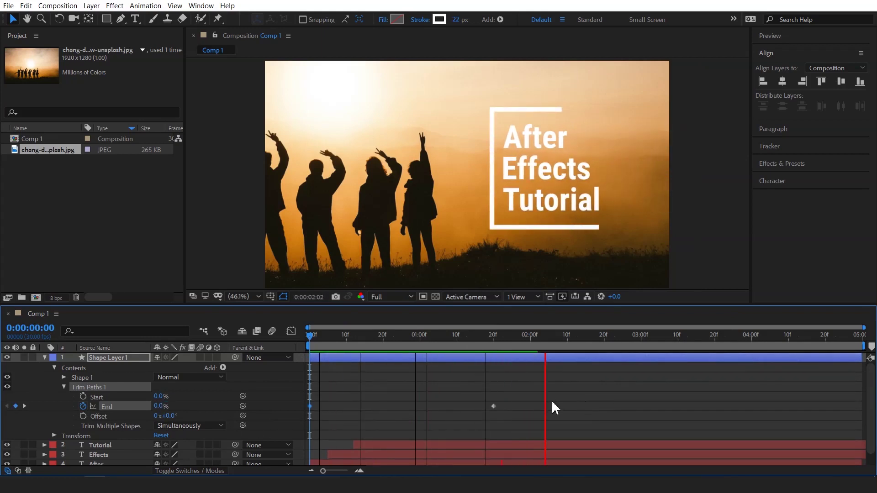
{"action": "key", "text": "space"}
{"action": "left_click_drag", "start_coordinate": [514, 402], "coordinate": [352, 412]}
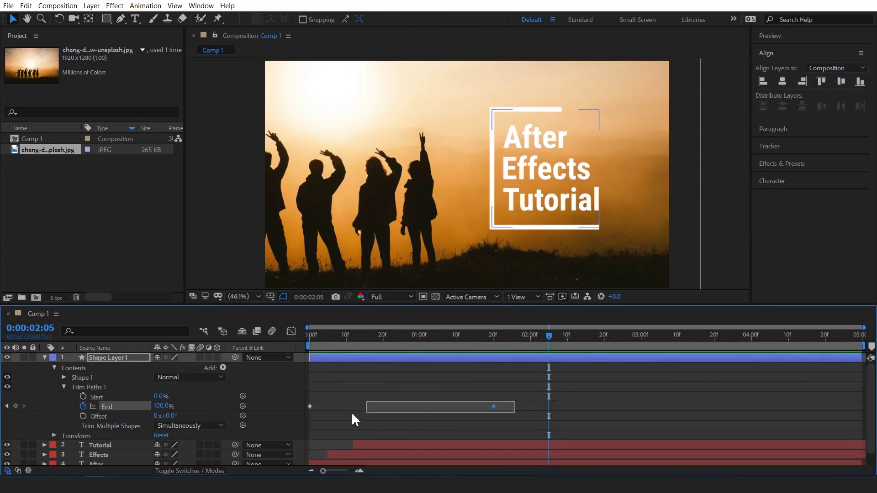
Step: Apply Easy Ease to both Trim Paths End keyframes
{"action": "right_click", "coordinate": [491, 403]}
{"action": "right_click", "coordinate": [494, 407]}
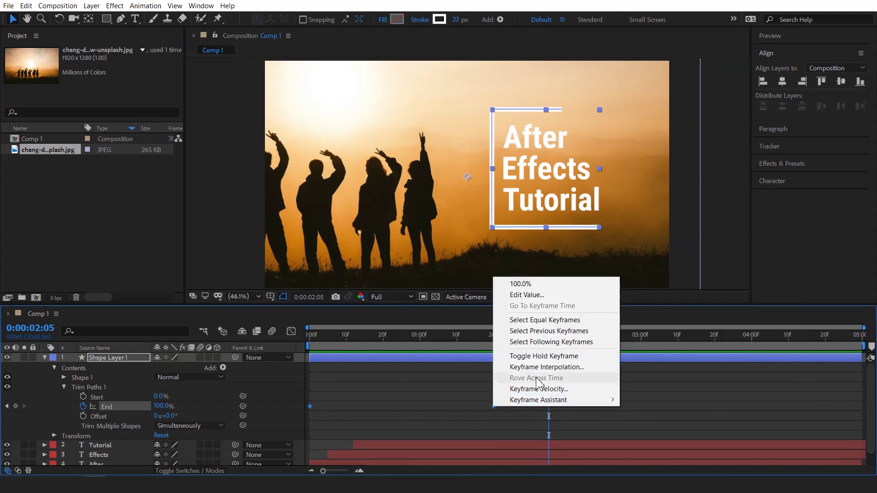
{"action": "mouse_move", "coordinate": [549, 401]}
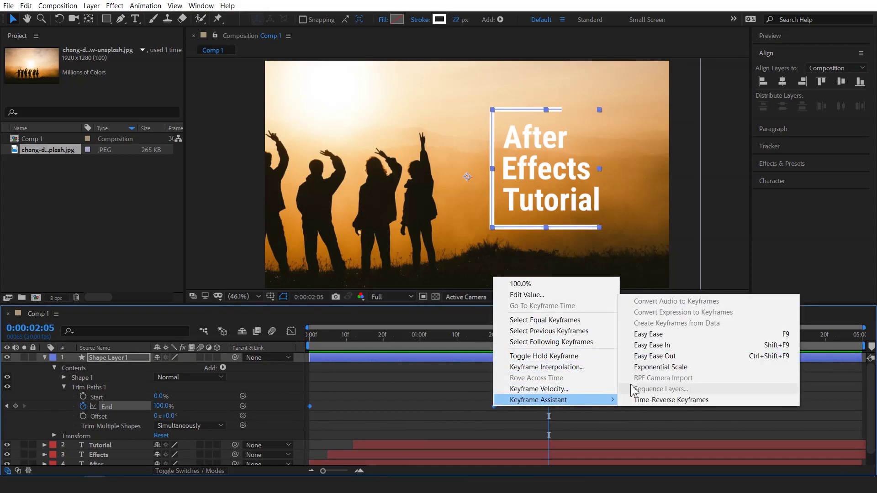
{"action": "left_click", "coordinate": [649, 334]}
Step: Drag the last End keyframe's influence handle left for a gradual slowdown, then preview from the start
{"action": "left_click", "coordinate": [290, 331]}
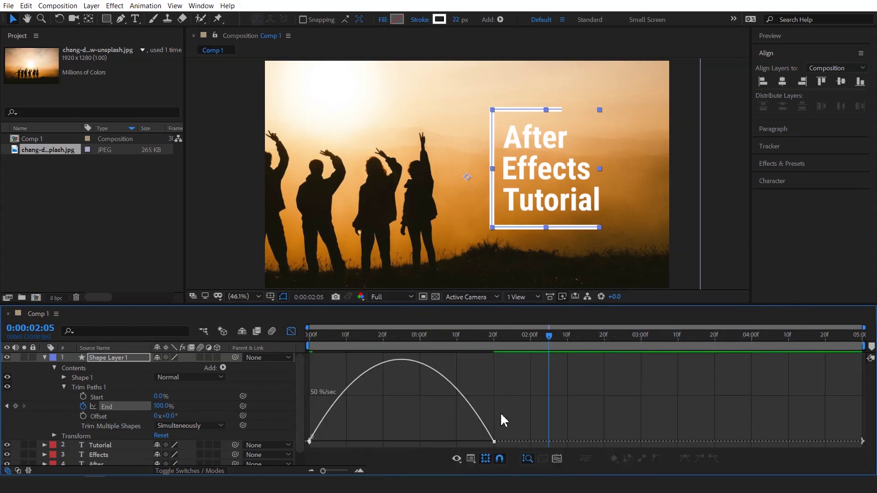
{"action": "left_click", "coordinate": [494, 442]}
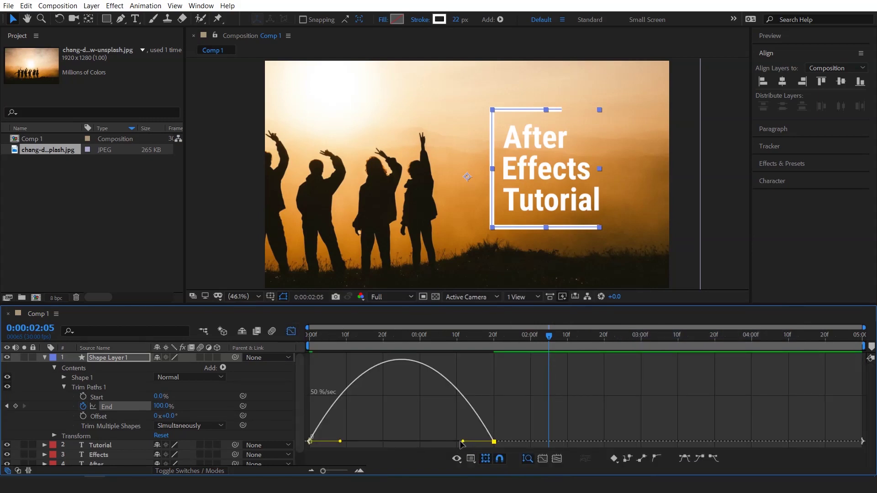
{"action": "left_click_drag", "start_coordinate": [460, 442], "coordinate": [374, 443]}
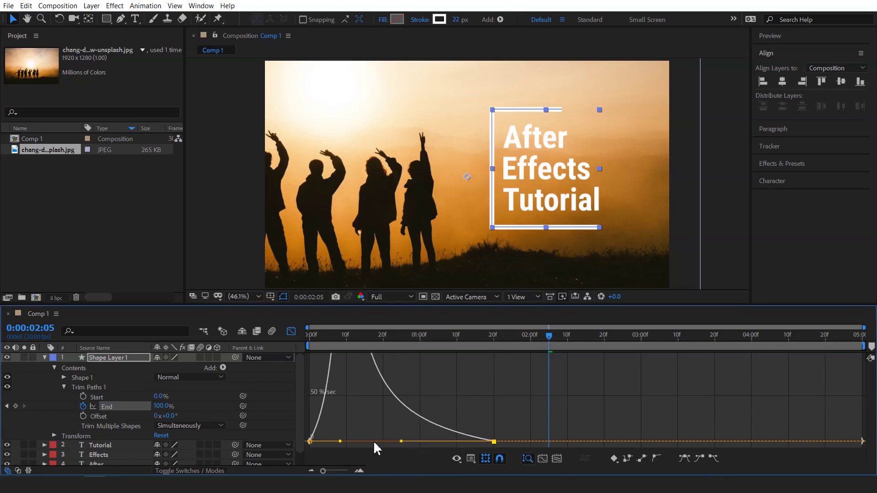
{"action": "left_click_drag", "start_coordinate": [550, 337], "coordinate": [255, 386]}
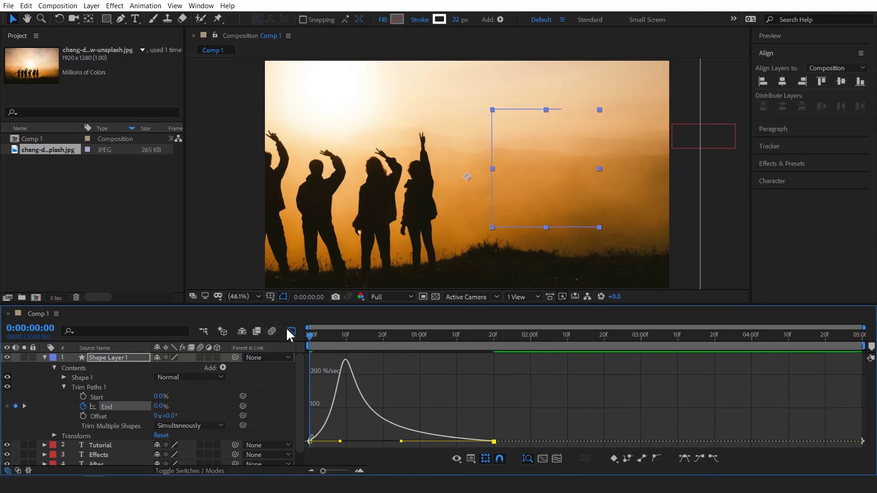
{"action": "left_click", "coordinate": [291, 331]}
{"action": "key", "text": "space"}
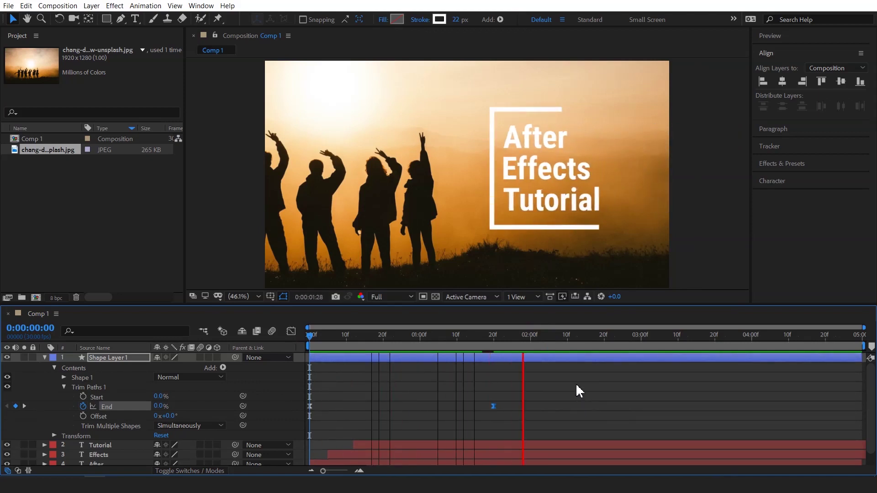
Step: Collapse Shape Layer 1 and pull the work-area end back to about 3 seconds
{"action": "left_click", "coordinate": [560, 337]}
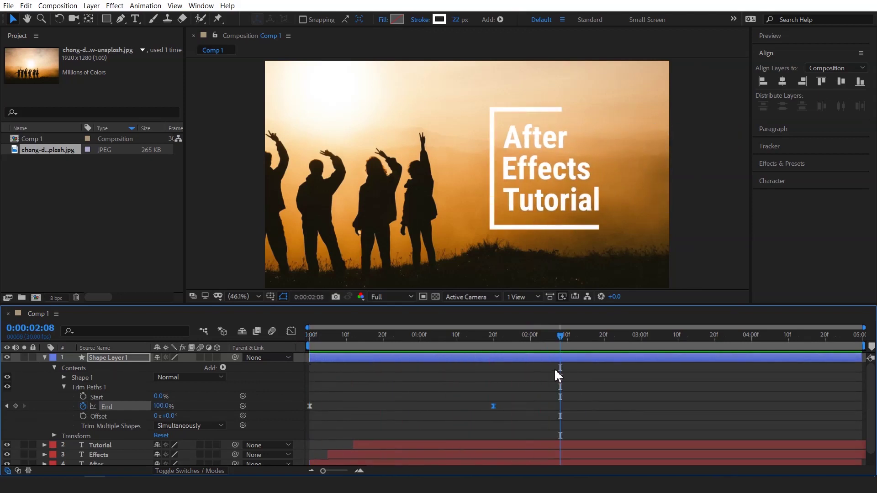
{"action": "left_click_drag", "start_coordinate": [562, 341], "coordinate": [383, 341]}
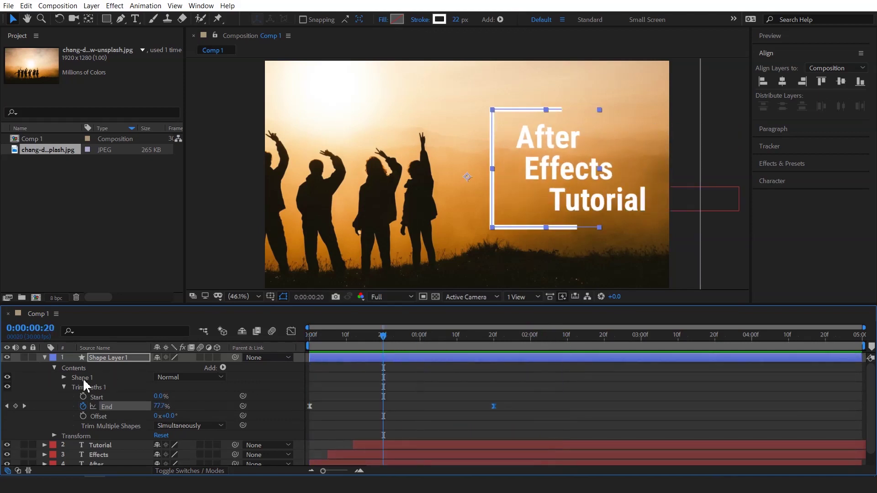
{"action": "left_click", "coordinate": [45, 357]}
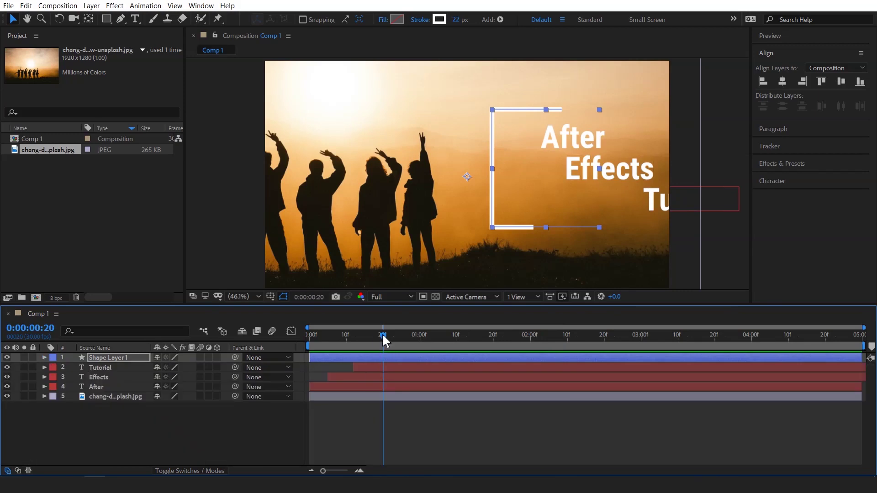
{"action": "left_click_drag", "start_coordinate": [384, 341], "coordinate": [361, 342]}
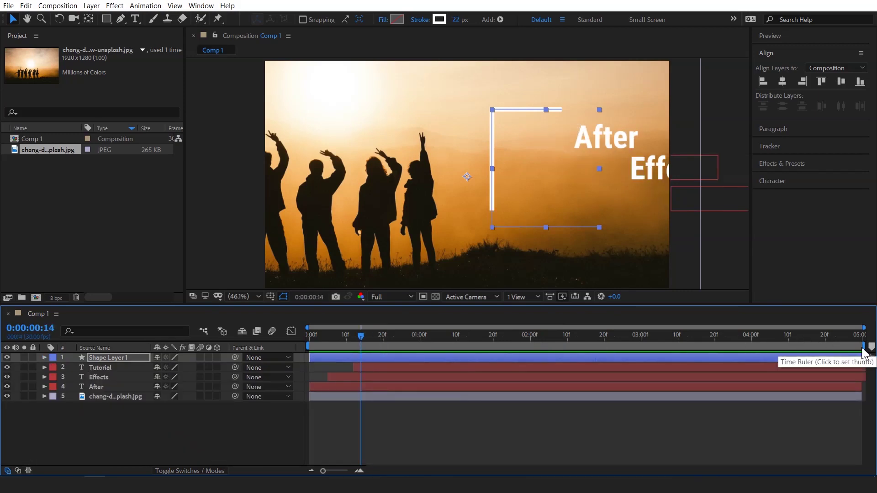
{"action": "mouse_move", "coordinate": [863, 346]}
{"action": "left_mouse_down"}
{"action": "mouse_move", "coordinate": [624, 346]}
{"action": "mouse_move", "coordinate": [640, 358]}
{"action": "left_mouse_up"}
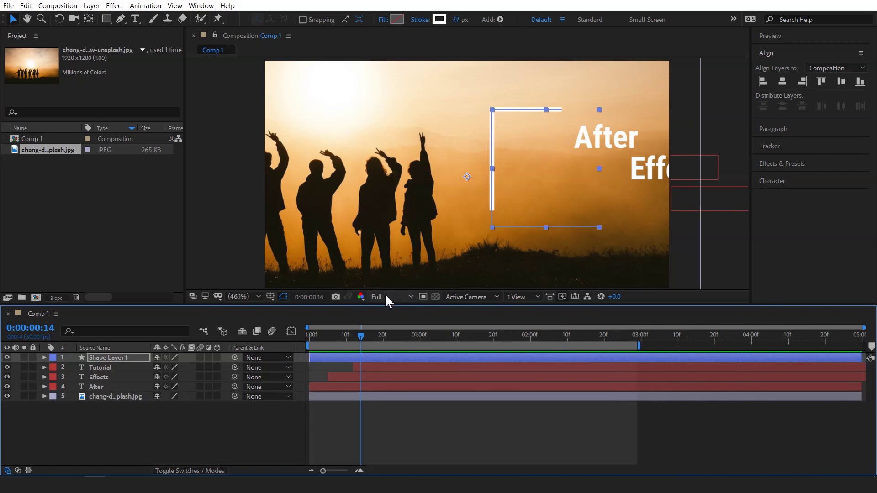
Step: Maximize the Composition viewer with the ` key and replay the finished title and bracket animation
{"action": "left_click", "coordinate": [402, 232]}
{"action": "key", "text": "grave"}
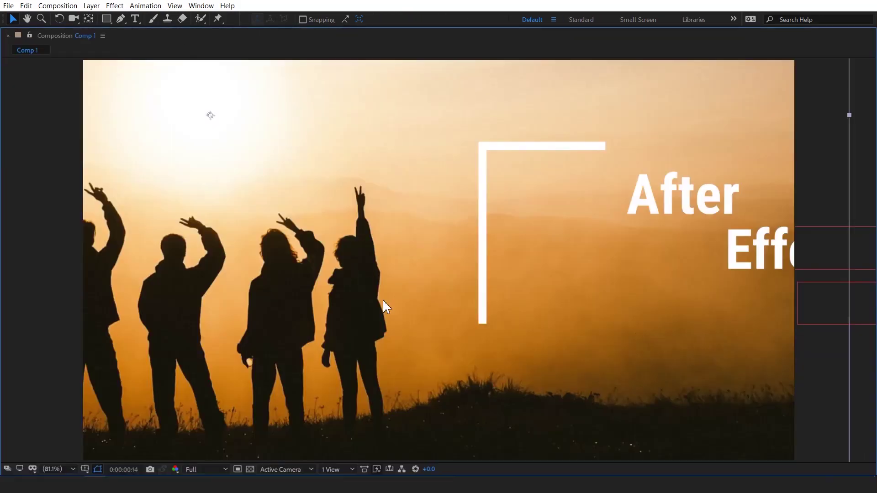
{"action": "left_click", "coordinate": [69, 469]}
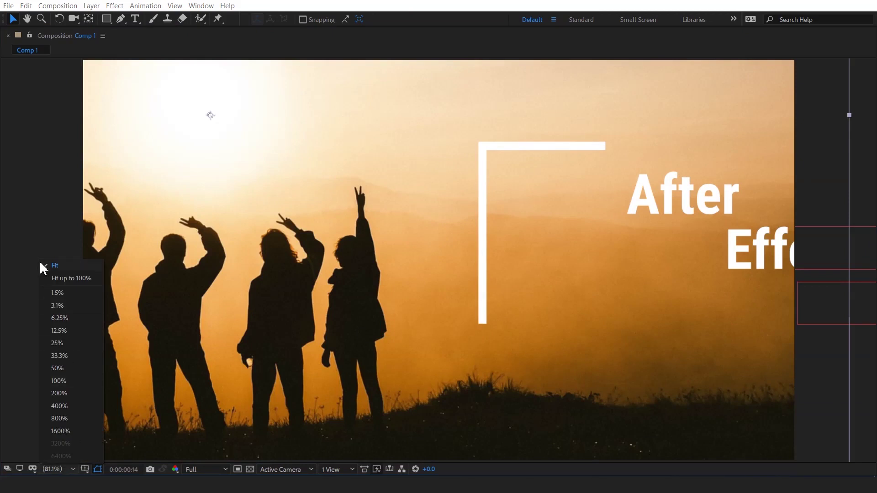
{"action": "left_click", "coordinate": [51, 276]}
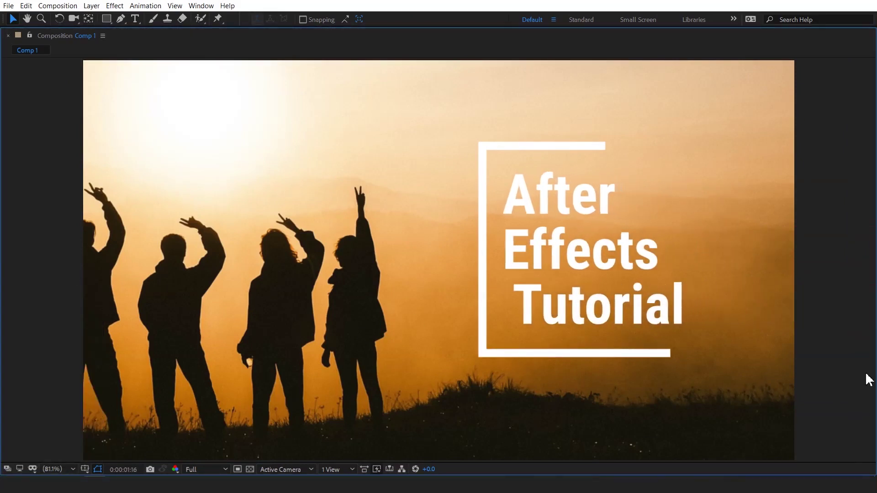
{"action": "key", "text": "space"}
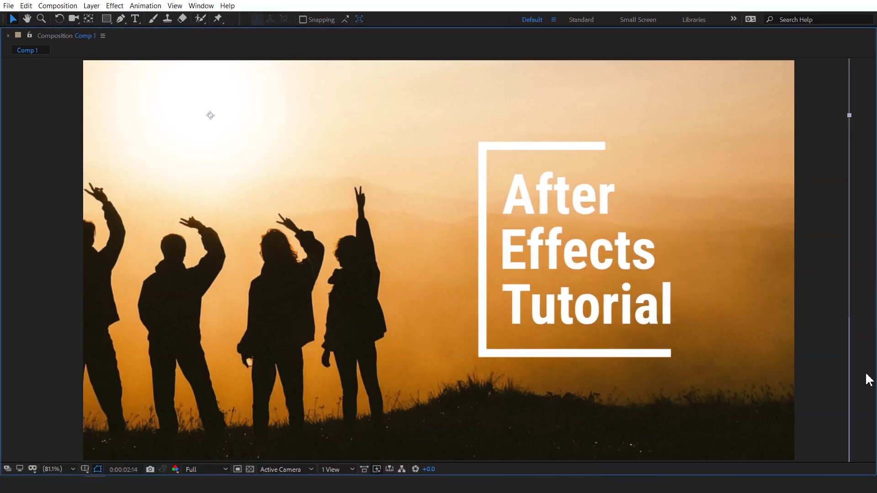
{"action": "key", "text": "space"}
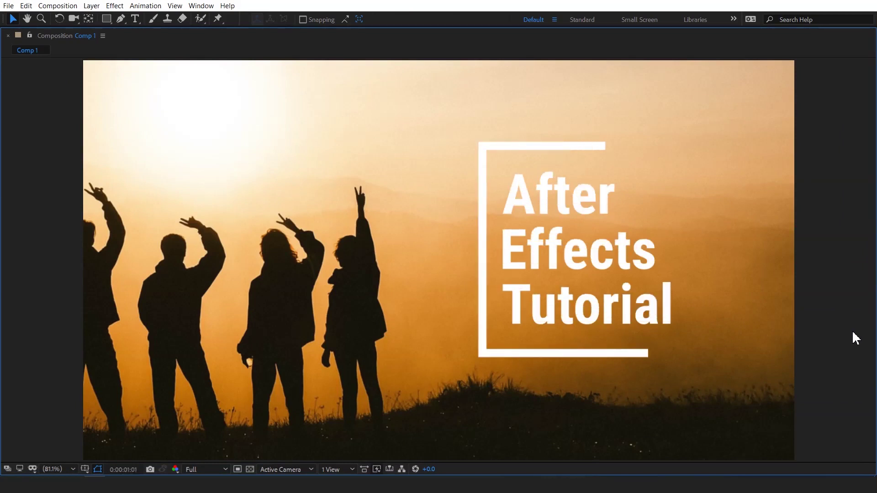